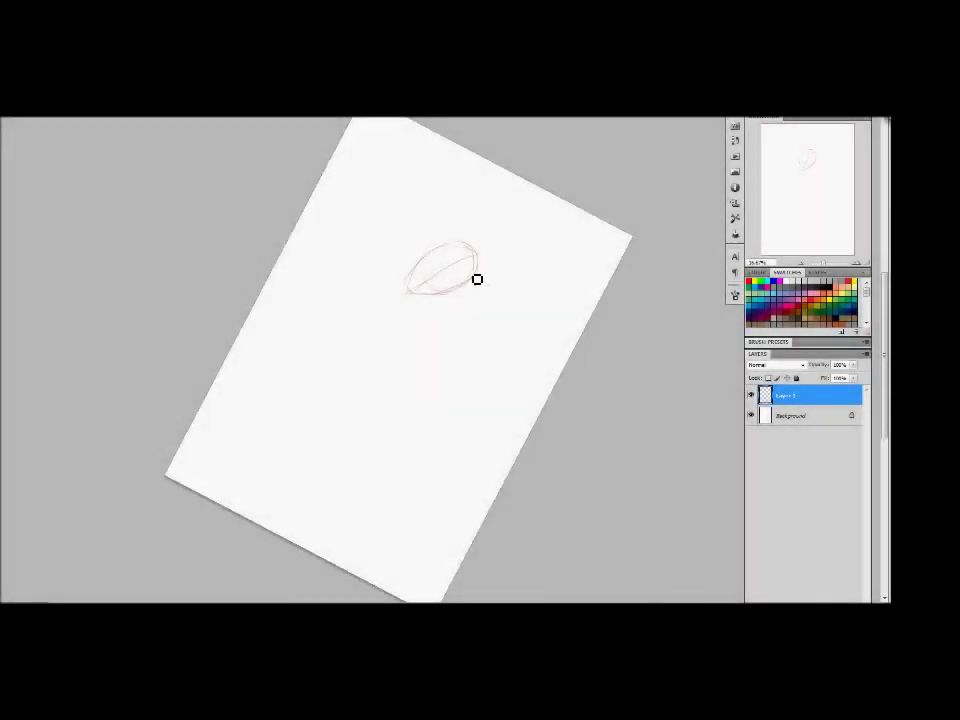
Rough out the head oval, neck, torso, leg guides and hip shape in red.
{"action": "left_click_drag", "start_coordinate": [477, 279], "coordinate": [428, 290]}
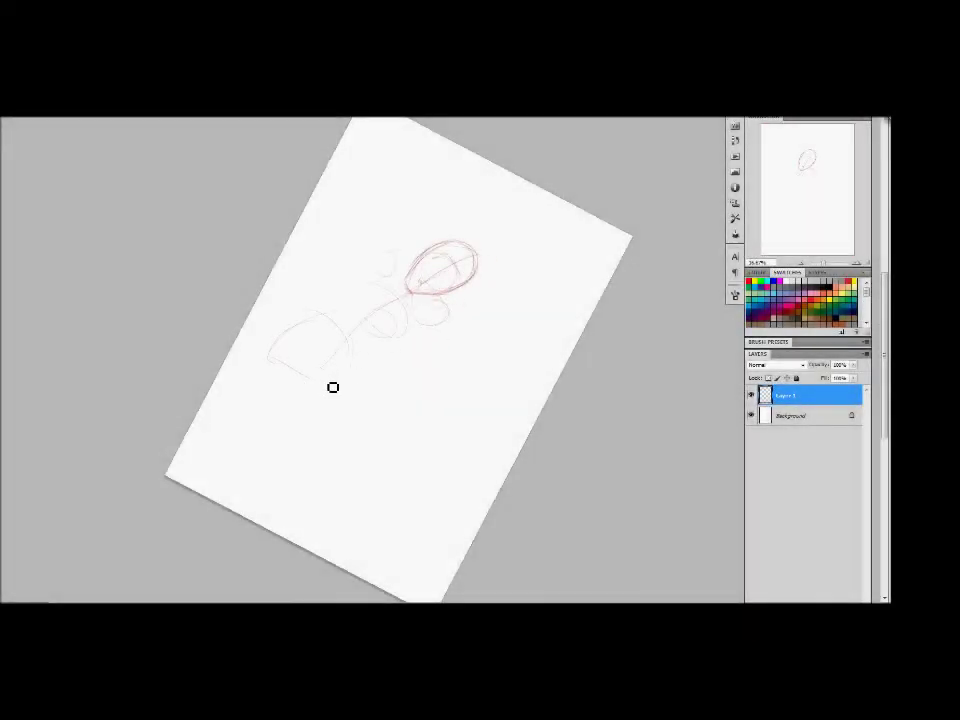
{"action": "mouse_move", "coordinate": [324, 494]}
{"action": "left_mouse_down"}
{"action": "mouse_move", "coordinate": [434, 317]}
{"action": "mouse_move", "coordinate": [393, 295]}
{"action": "left_mouse_up"}
{"action": "mouse_move", "coordinate": [361, 344]}
{"action": "left_mouse_down"}
{"action": "mouse_move", "coordinate": [312, 401]}
{"action": "mouse_move", "coordinate": [347, 422]}
{"action": "mouse_move", "coordinate": [366, 390]}
{"action": "mouse_move", "coordinate": [317, 461]}
{"action": "mouse_move", "coordinate": [292, 377]}
{"action": "mouse_move", "coordinate": [349, 302]}
{"action": "mouse_move", "coordinate": [296, 384]}
{"action": "mouse_move", "coordinate": [431, 313]}
{"action": "mouse_move", "coordinate": [311, 274]}
{"action": "mouse_move", "coordinate": [388, 240]}
{"action": "mouse_move", "coordinate": [414, 216]}
{"action": "left_mouse_up"}
Transform the raised hand, then sketch the right side, hanging bent arm and darker raised forearm.
{"action": "key", "text": "ctrl+t"}
{"action": "key", "text": "Return"}
{"action": "left_click_drag", "start_coordinate": [438, 348], "coordinate": [463, 468]}
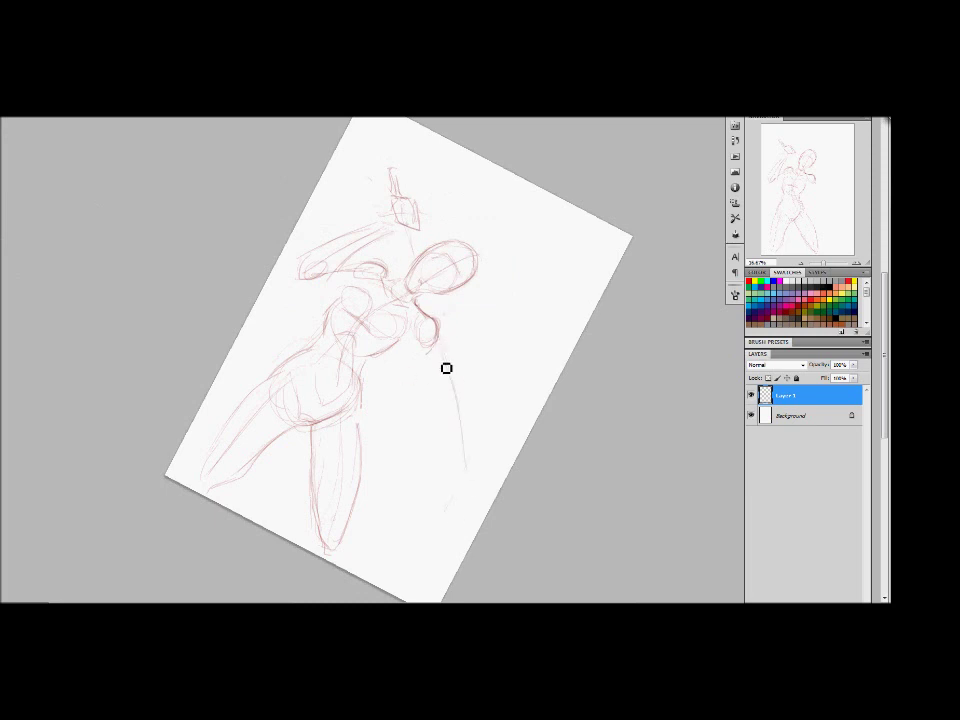
{"action": "mouse_move", "coordinate": [406, 519]}
{"action": "left_mouse_down"}
{"action": "mouse_move", "coordinate": [420, 484]}
{"action": "mouse_move", "coordinate": [431, 351]}
{"action": "mouse_move", "coordinate": [420, 336]}
{"action": "mouse_move", "coordinate": [336, 401]}
{"action": "mouse_move", "coordinate": [366, 459]}
{"action": "mouse_move", "coordinate": [358, 298]}
{"action": "mouse_move", "coordinate": [279, 379]}
{"action": "mouse_move", "coordinate": [248, 475]}
{"action": "left_mouse_up"}
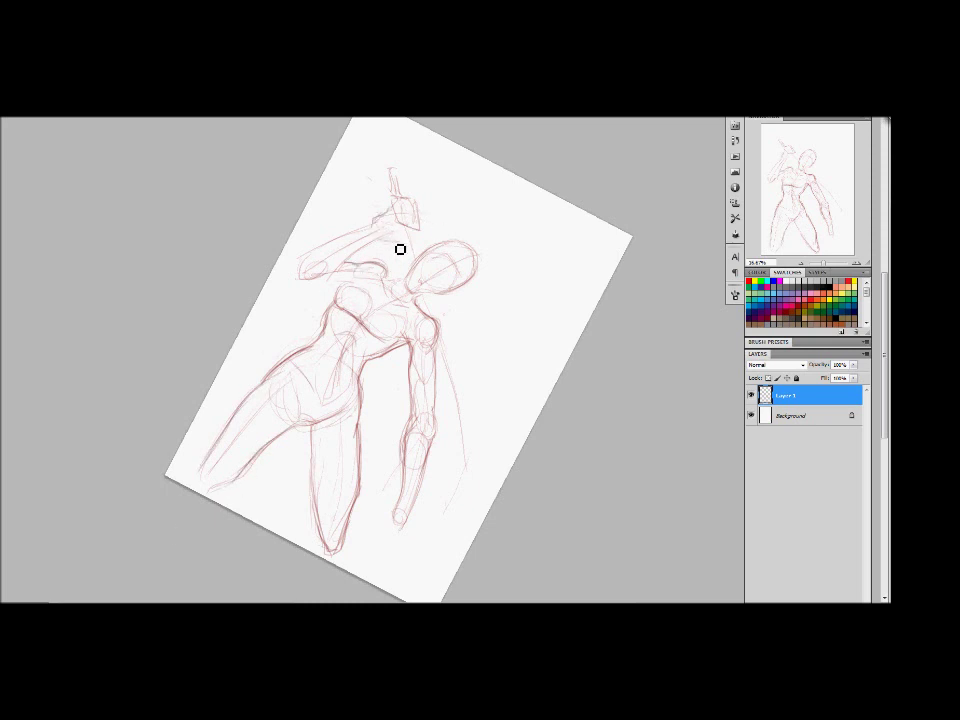
{"action": "mouse_move", "coordinate": [382, 246]}
{"action": "left_mouse_down"}
{"action": "mouse_move", "coordinate": [388, 251]}
{"action": "mouse_move", "coordinate": [408, 212]}
{"action": "mouse_move", "coordinate": [403, 244]}
{"action": "left_mouse_up"}
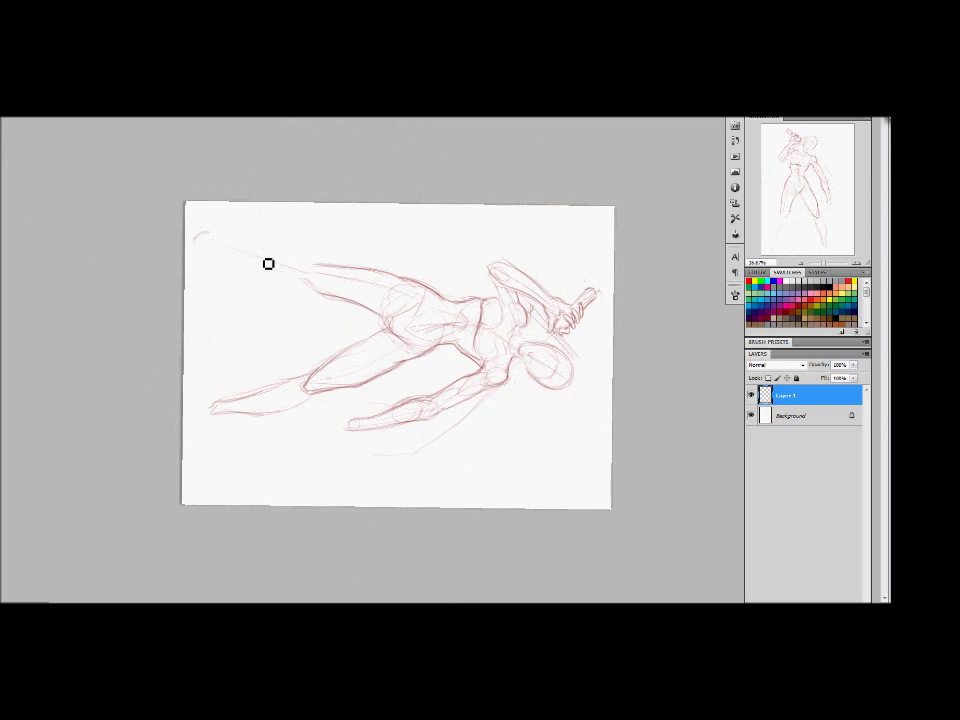
Rotate the view upright and darken the knee, chest, torso, hip line and raised hand.
{"action": "key", "text": "r"}
{"action": "left_click_drag", "start_coordinate": [293, 429], "coordinate": [388, 286]}
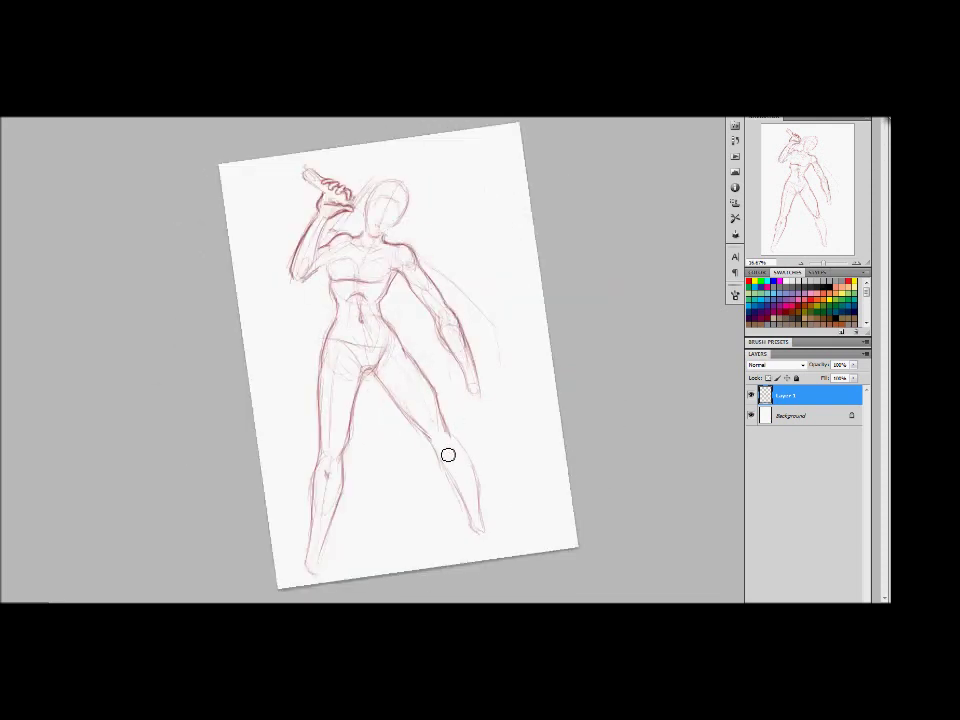
{"action": "mouse_move", "coordinate": [329, 483]}
{"action": "left_mouse_down"}
{"action": "mouse_move", "coordinate": [334, 266]}
{"action": "mouse_move", "coordinate": [356, 268]}
{"action": "mouse_move", "coordinate": [339, 287]}
{"action": "mouse_move", "coordinate": [396, 347]}
{"action": "left_mouse_up"}
{"action": "left_click_drag", "start_coordinate": [324, 341], "coordinate": [356, 360]}
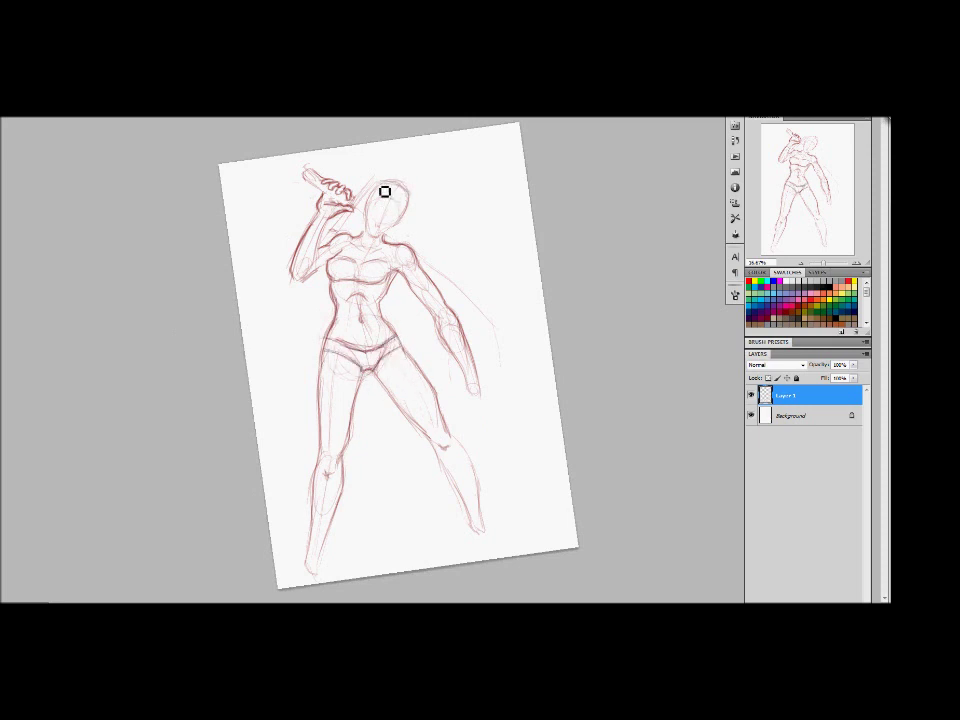
{"action": "left_click_drag", "start_coordinate": [332, 216], "coordinate": [314, 262]}
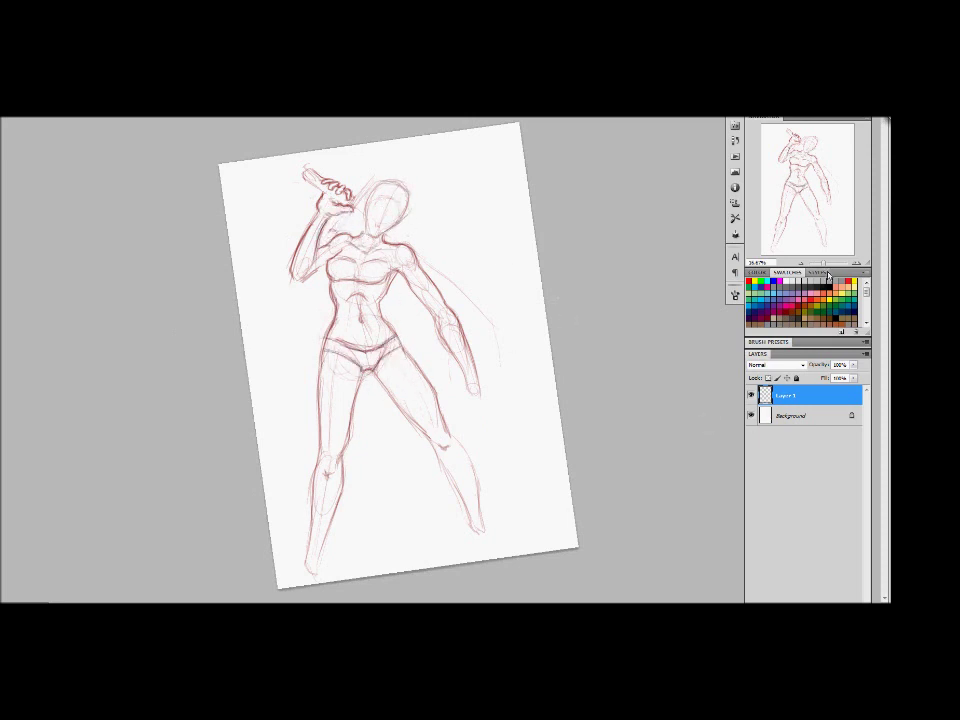
{"action": "key", "text": "ctrl+shift+alt+n"}
{"action": "left_click_drag", "start_coordinate": [349, 214], "coordinate": [416, 237]}
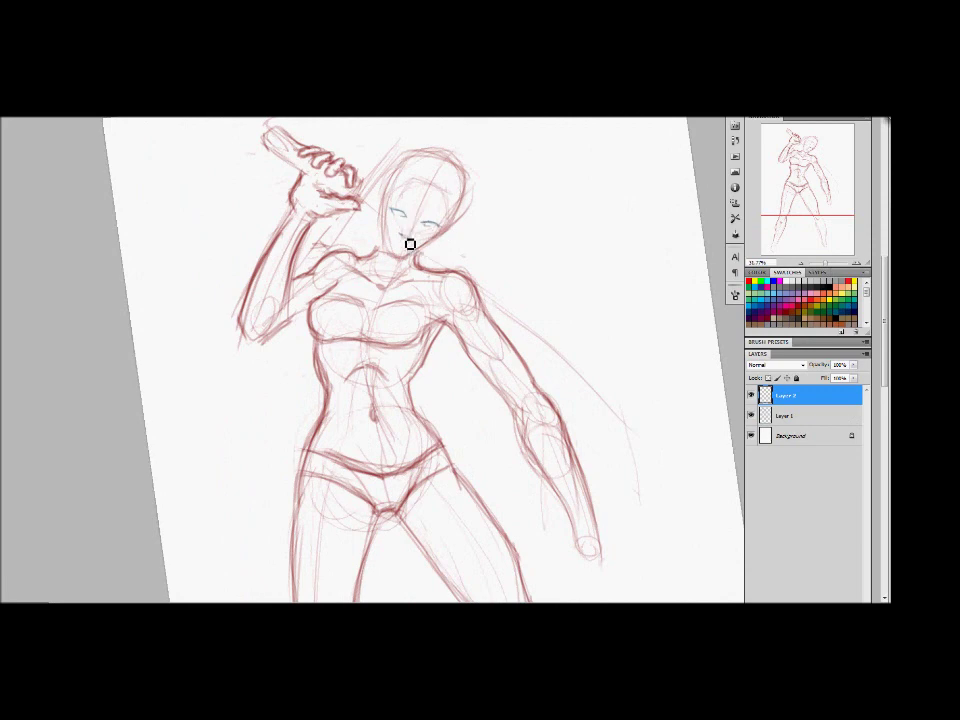
Draw the jaw, chin, left side of the face and right eye in blue.
{"action": "mouse_move", "coordinate": [446, 222]}
{"action": "left_mouse_down"}
{"action": "mouse_move", "coordinate": [418, 252]}
{"action": "mouse_move", "coordinate": [426, 225]}
{"action": "left_mouse_up"}
{"action": "mouse_move", "coordinate": [385, 194]}
{"action": "left_mouse_down"}
{"action": "mouse_move", "coordinate": [394, 255]}
{"action": "mouse_move", "coordinate": [433, 268]}
{"action": "left_mouse_up"}
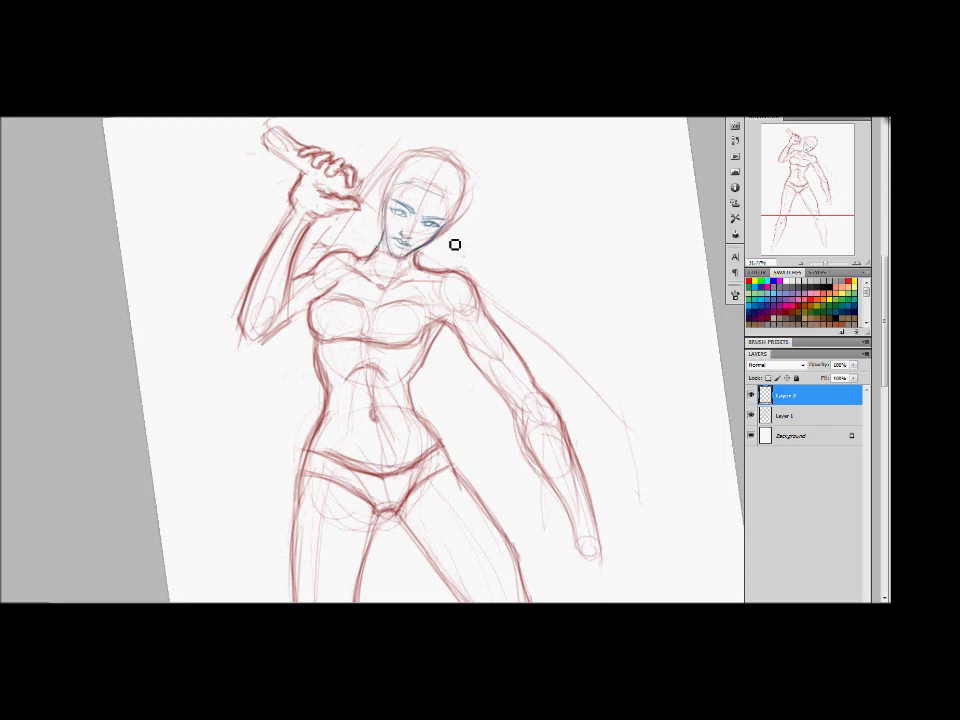
{"action": "left_click_drag", "start_coordinate": [425, 216], "coordinate": [439, 218]}
On another new layer, sketch flowing hair strokes around and above the head.
{"action": "key", "text": "ctrl+shift+alt+n"}
{"action": "left_click_drag", "start_coordinate": [484, 173], "coordinate": [446, 229]}
{"action": "left_click_drag", "start_coordinate": [430, 162], "coordinate": [375, 204]}
{"action": "mouse_move", "coordinate": [459, 178]}
{"action": "left_mouse_down"}
{"action": "mouse_move", "coordinate": [440, 201]}
{"action": "mouse_move", "coordinate": [480, 135]}
{"action": "left_mouse_up"}
{"action": "mouse_move", "coordinate": [388, 291]}
{"action": "left_mouse_down"}
{"action": "mouse_move", "coordinate": [313, 238]}
{"action": "mouse_move", "coordinate": [298, 202]}
{"action": "left_mouse_up"}
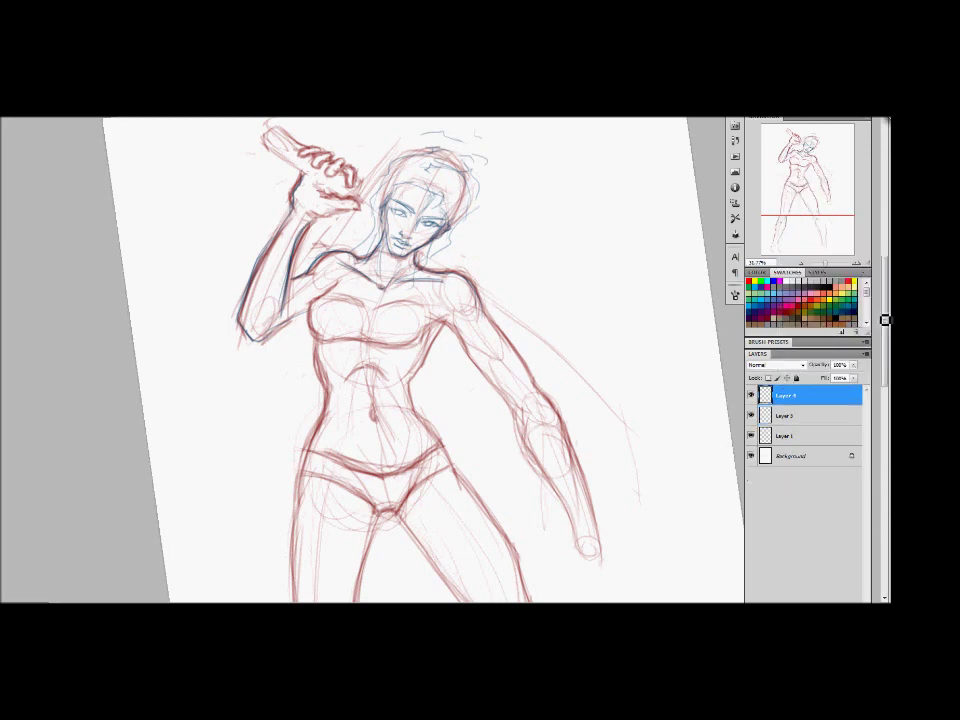
{"action": "key", "text": "ctrl+plus"}
Ink the eyelid, lashes, cheek and lips dark and hide the blue face sketch.
{"action": "left_click_drag", "start_coordinate": [389, 241], "coordinate": [432, 233]}
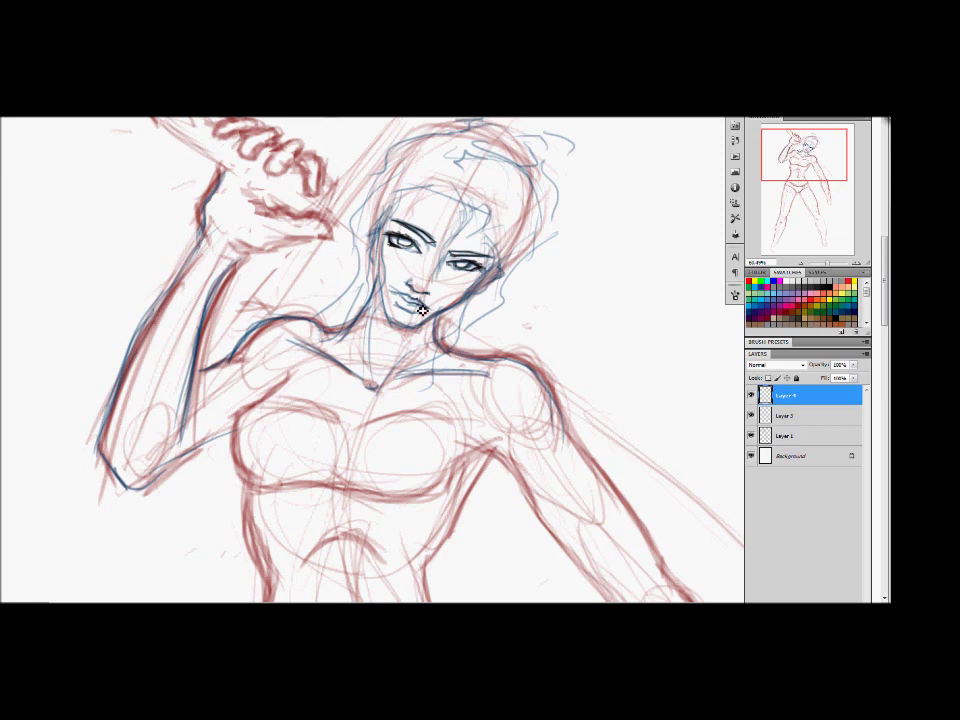
{"action": "left_click", "coordinate": [751, 415]}
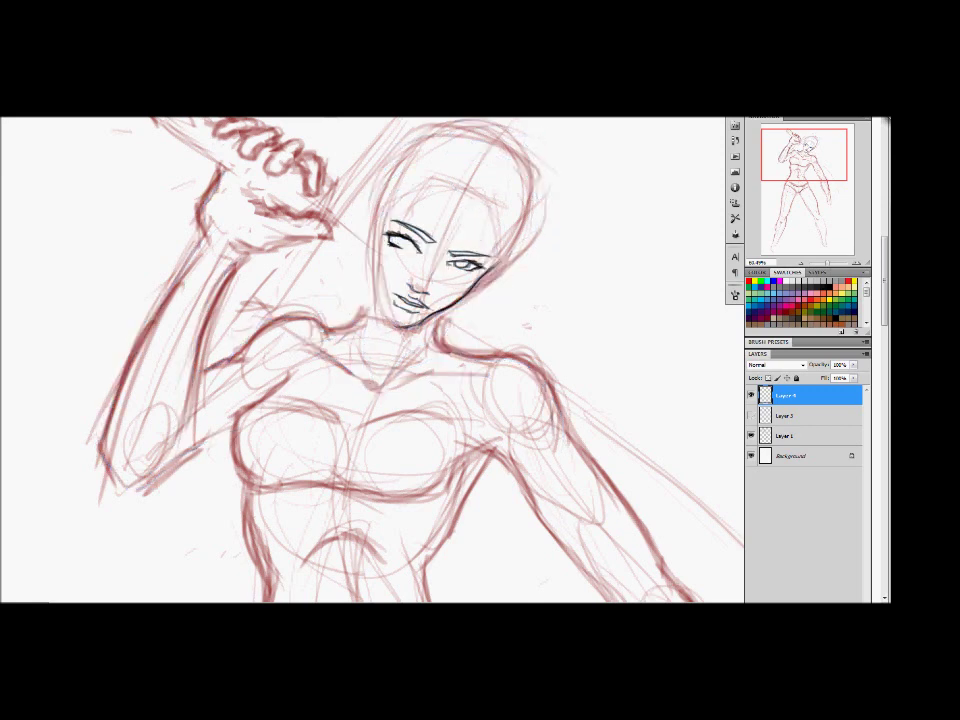
{"action": "left_click_drag", "start_coordinate": [388, 232], "coordinate": [378, 288]}
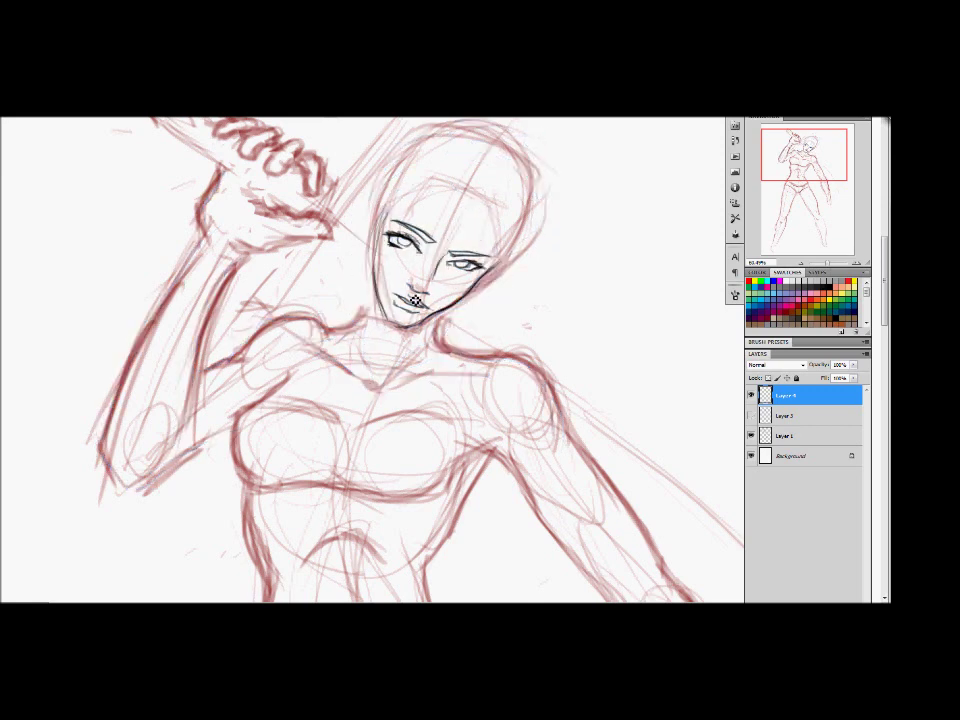
{"action": "mouse_move", "coordinate": [544, 240]}
{"action": "left_mouse_down"}
{"action": "mouse_move", "coordinate": [461, 191]}
{"action": "mouse_move", "coordinate": [373, 236]}
{"action": "mouse_move", "coordinate": [480, 129]}
{"action": "mouse_move", "coordinate": [424, 141]}
{"action": "mouse_move", "coordinate": [443, 197]}
{"action": "mouse_move", "coordinate": [400, 245]}
{"action": "mouse_move", "coordinate": [538, 214]}
{"action": "mouse_move", "coordinate": [345, 294]}
{"action": "mouse_move", "coordinate": [520, 320]}
{"action": "mouse_move", "coordinate": [388, 377]}
{"action": "mouse_move", "coordinate": [343, 439]}
{"action": "left_mouse_up"}
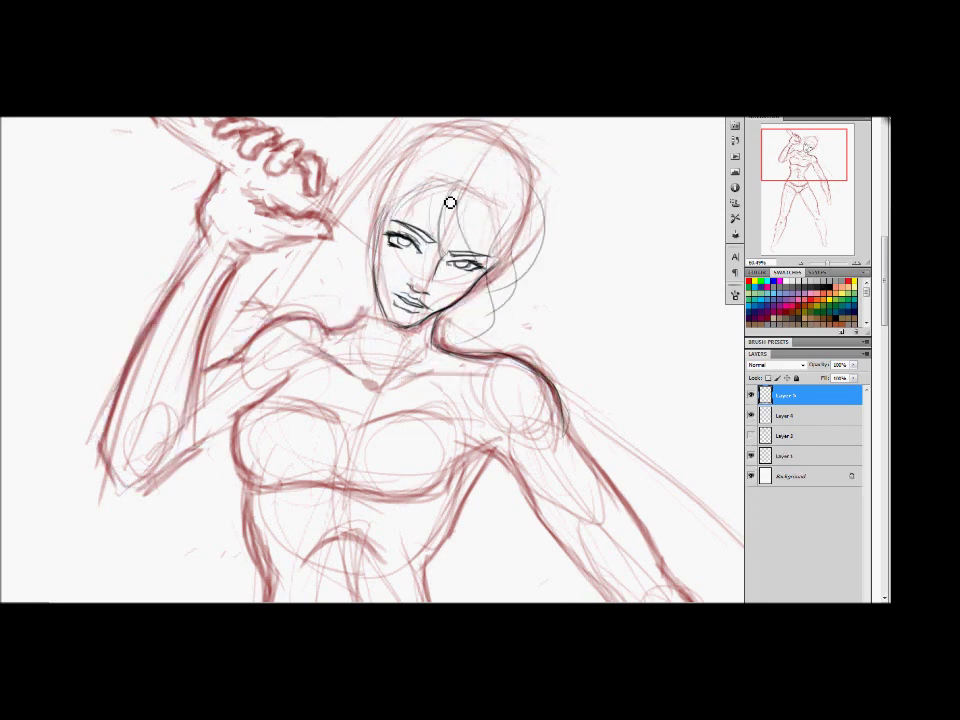
On the layer below, sketch grey shoulder, chest and raised upper-arm lines with the red rough hidden.
{"action": "key", "text": "alt+bracketleft"}
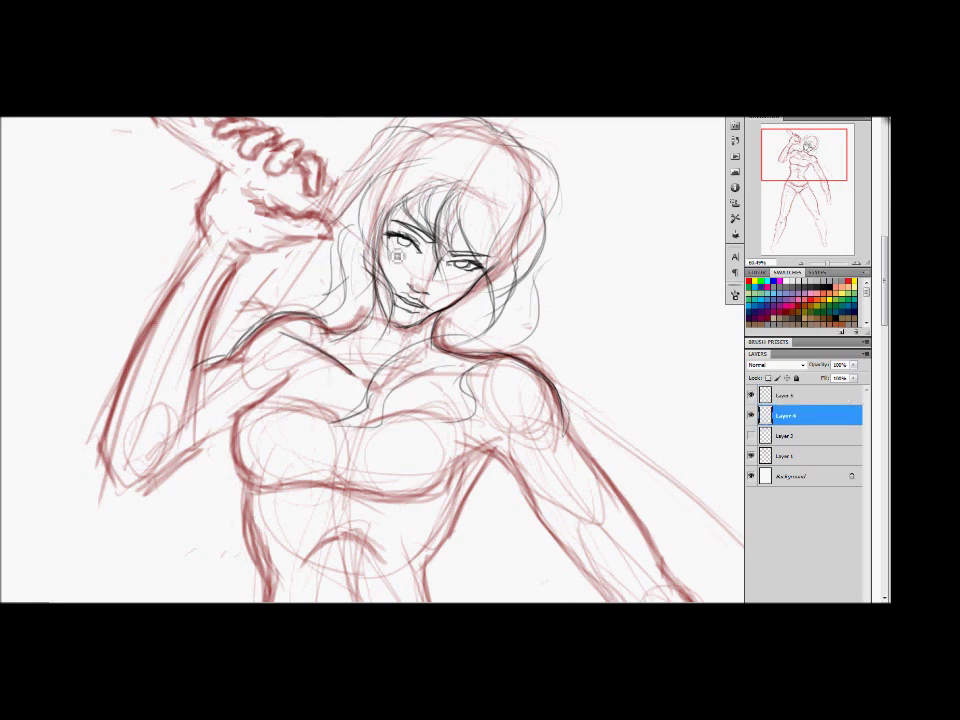
{"action": "mouse_move", "coordinate": [448, 307]}
{"action": "left_mouse_down"}
{"action": "mouse_move", "coordinate": [519, 478]}
{"action": "mouse_move", "coordinate": [294, 396]}
{"action": "mouse_move", "coordinate": [200, 300]}
{"action": "left_mouse_up"}
{"action": "scroll", "coordinate": [271, 468], "scroll_direction": "down", "scroll_amount": 3}
{"action": "mouse_move", "coordinate": [271, 468]}
{"action": "left_mouse_down"}
{"action": "mouse_move", "coordinate": [341, 450]}
{"action": "mouse_move", "coordinate": [418, 471]}
{"action": "left_mouse_up"}
{"action": "scroll", "coordinate": [418, 471], "scroll_direction": "down", "scroll_amount": 2}
{"action": "left_click", "coordinate": [751, 456]}
{"action": "scroll", "coordinate": [386, 304], "scroll_direction": "down", "scroll_amount": 3}
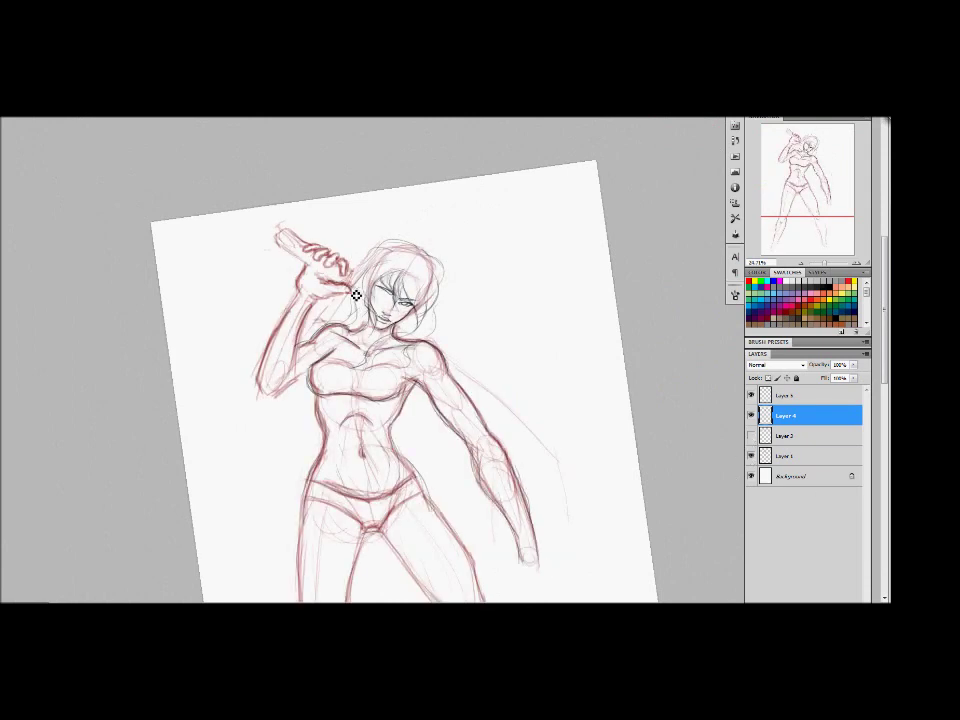
{"action": "left_click_drag", "start_coordinate": [298, 282], "coordinate": [264, 358]}
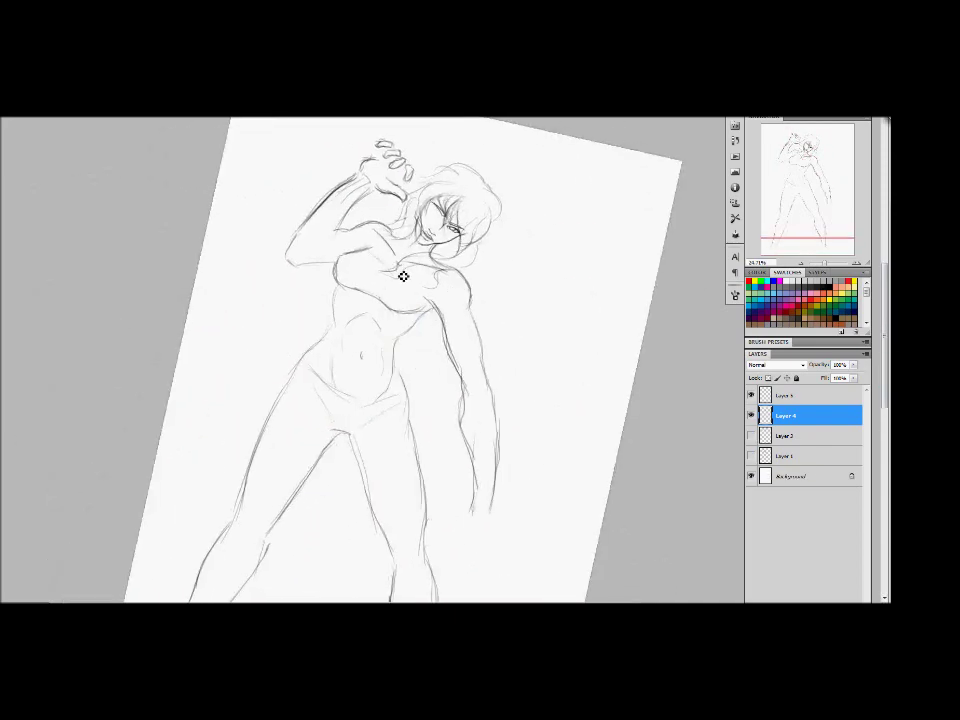
Sketch the forearm and hand, then lasso and Free Transform the raised hand into shape.
{"action": "left_click_drag", "start_coordinate": [454, 399], "coordinate": [473, 435]}
{"action": "left_click_drag", "start_coordinate": [458, 535], "coordinate": [484, 538]}
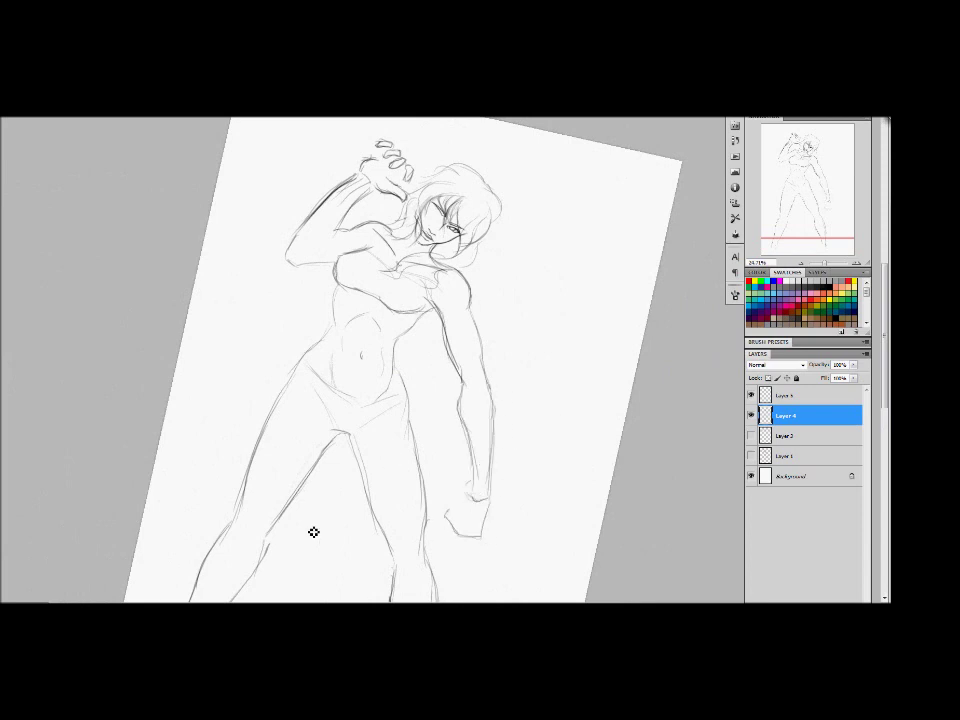
{"action": "mouse_move", "coordinate": [372, 132]}
{"action": "left_mouse_down"}
{"action": "mouse_move", "coordinate": [380, 200]}
{"action": "mouse_move", "coordinate": [386, 165]}
{"action": "left_mouse_up"}
{"action": "key", "text": "ctrl+t"}
{"action": "key", "text": "Return"}
{"action": "left_click_drag", "start_coordinate": [605, 463], "coordinate": [576, 528]}
On a new layer, pencil the chest, abdomen, left knee, raised upper arm and hanging forearm.
{"action": "key", "text": "ctrl+shift+alt+n"}
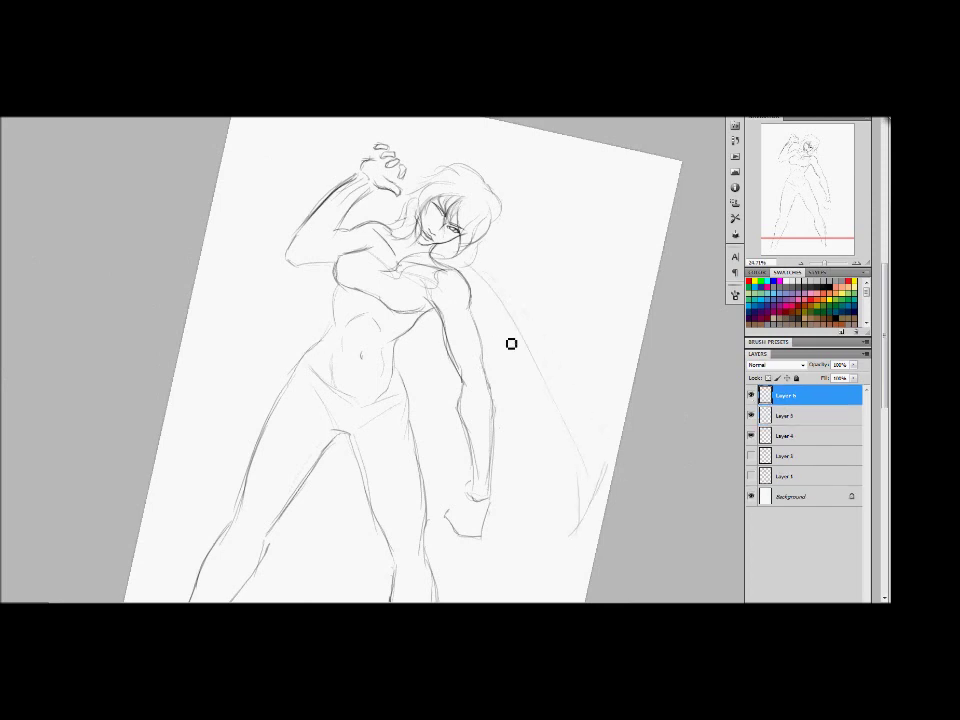
{"action": "left_click_drag", "start_coordinate": [458, 310], "coordinate": [470, 491]}
{"action": "left_click_drag", "start_coordinate": [387, 300], "coordinate": [392, 336]}
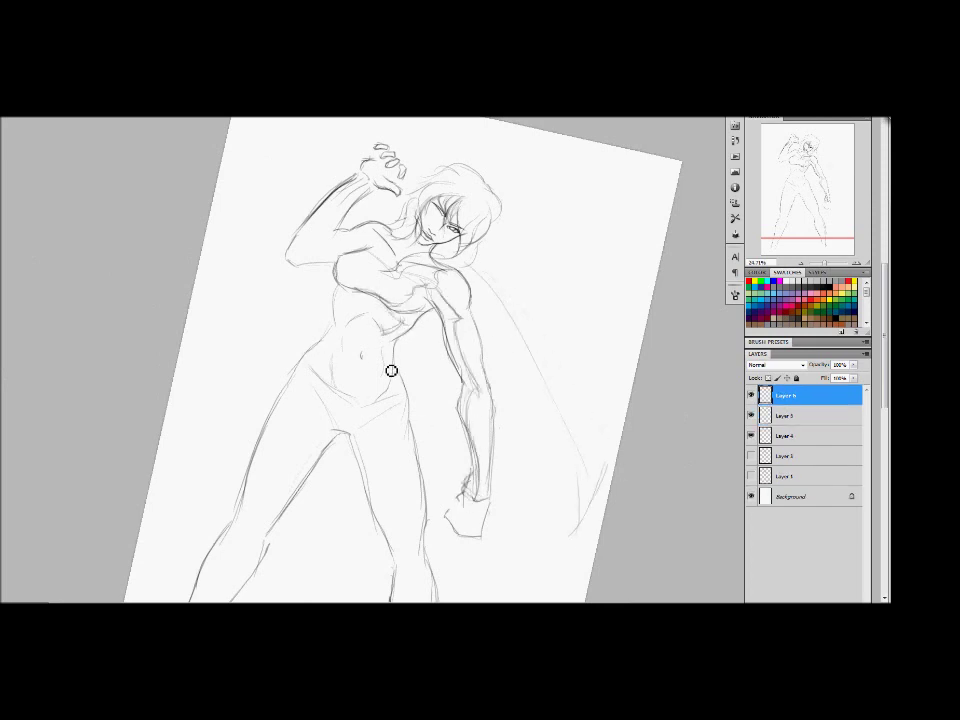
{"action": "left_click_drag", "start_coordinate": [262, 530], "coordinate": [240, 568]}
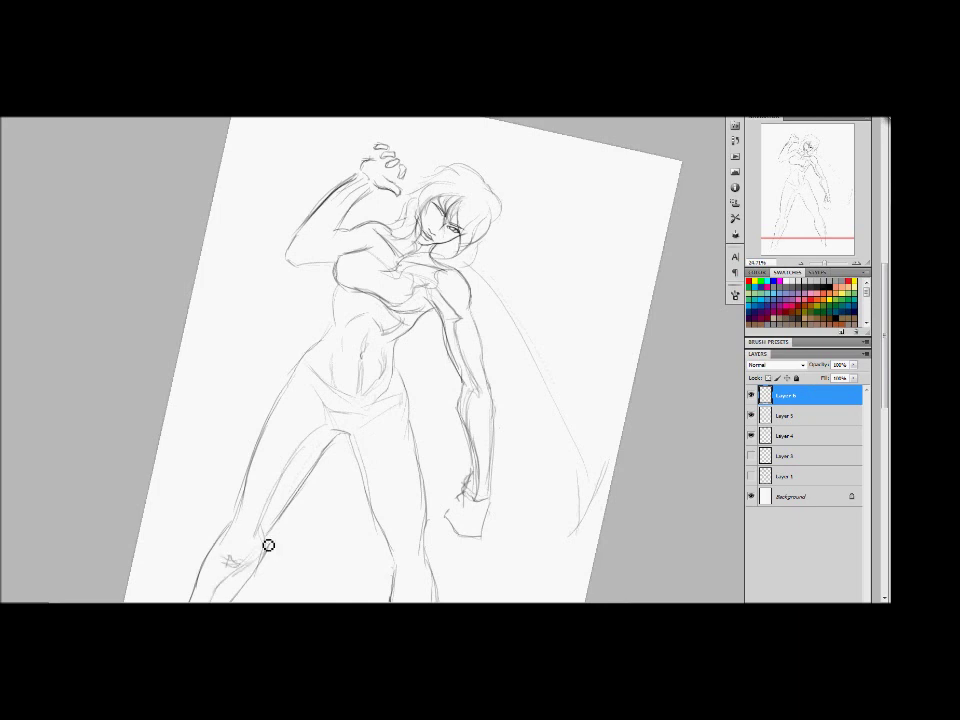
{"action": "left_click_drag", "start_coordinate": [300, 240], "coordinate": [356, 259]}
{"action": "left_click_drag", "start_coordinate": [445, 325], "coordinate": [462, 404]}
Hatch shading over the torso side, thigh, leg and under the bust.
{"action": "left_click_drag", "start_coordinate": [410, 310], "coordinate": [369, 454]}
{"action": "mouse_move", "coordinate": [410, 420]}
{"action": "left_mouse_down"}
{"action": "mouse_move", "coordinate": [399, 489]}
{"action": "mouse_move", "coordinate": [410, 560]}
{"action": "left_mouse_up"}
{"action": "scroll", "coordinate": [420, 470], "scroll_direction": "down", "scroll_amount": 3}
{"action": "left_click_drag", "start_coordinate": [410, 476], "coordinate": [400, 500]}
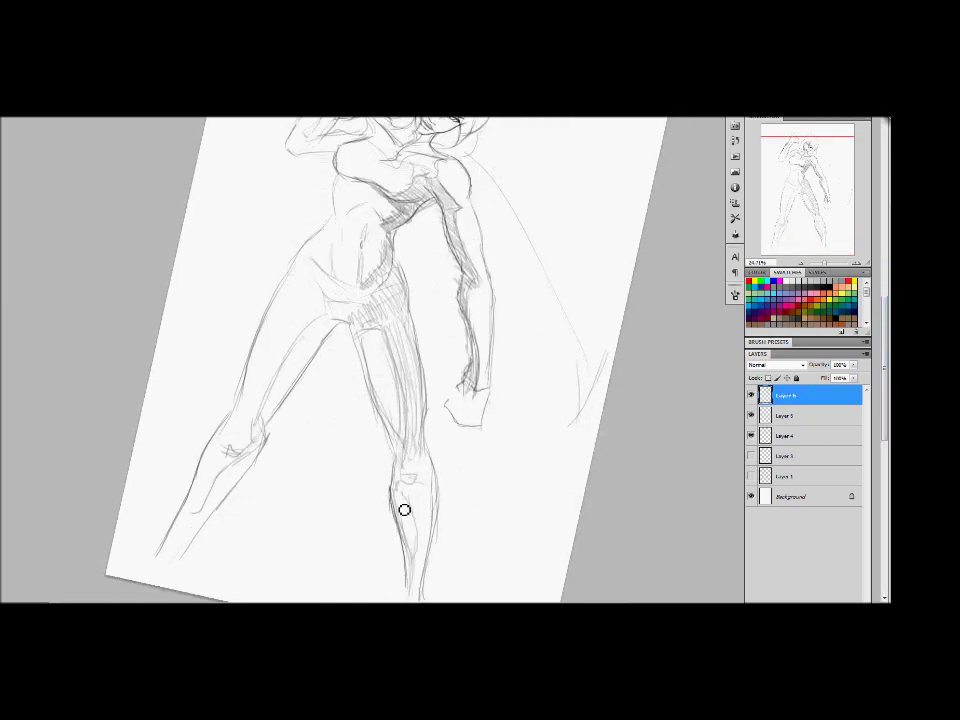
{"action": "mouse_move", "coordinate": [320, 320]}
{"action": "left_mouse_down"}
{"action": "mouse_move", "coordinate": [309, 360]}
{"action": "mouse_move", "coordinate": [223, 514]}
{"action": "left_mouse_up"}
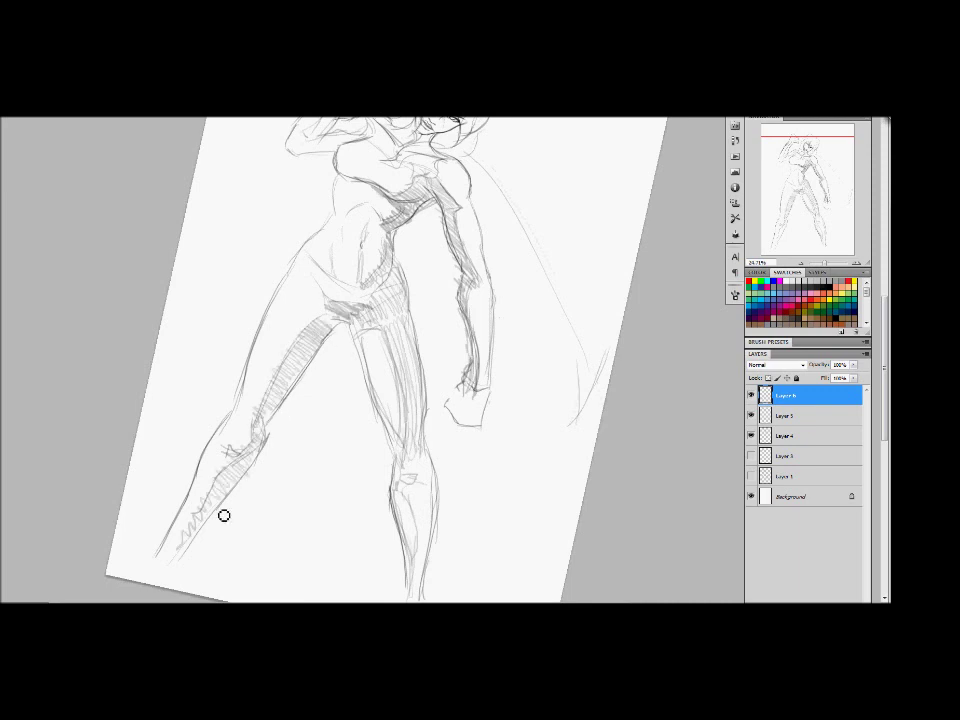
{"action": "scroll", "coordinate": [889, 296], "scroll_direction": "up", "scroll_amount": 3}
{"action": "mouse_move", "coordinate": [340, 260]}
{"action": "left_mouse_down"}
{"action": "mouse_move", "coordinate": [377, 283]}
{"action": "mouse_move", "coordinate": [394, 366]}
{"action": "left_mouse_up"}
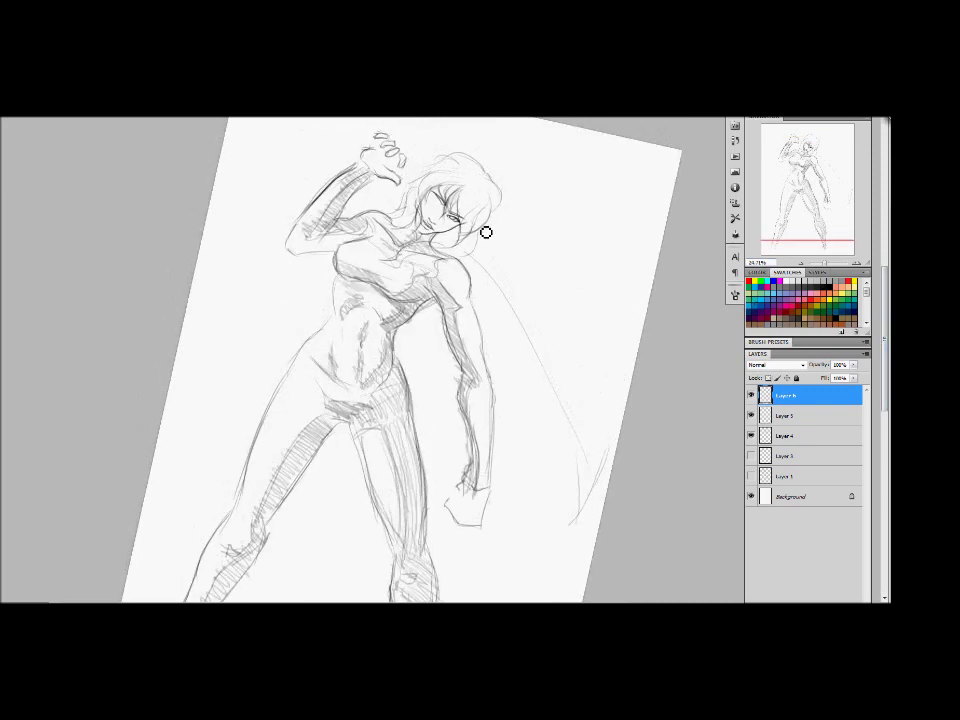
{"action": "key", "text": "ctrl+shift+alt+n"}
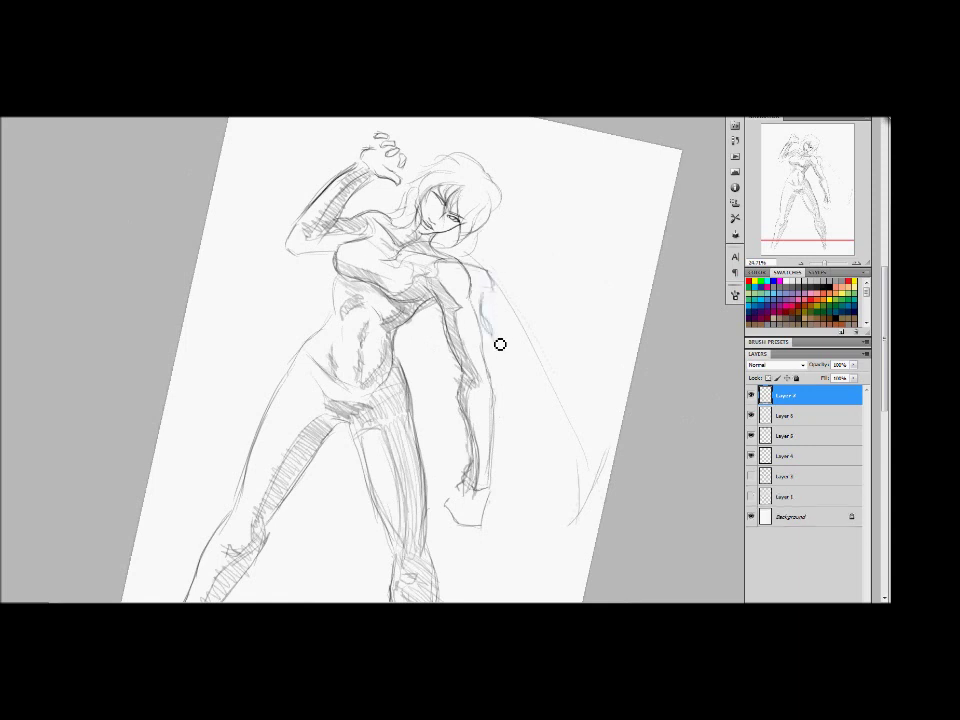
Sketch blue armband, shoulder pad, upper-arm and forearm armour on the hanging arm.
{"action": "mouse_move", "coordinate": [500, 380]}
{"action": "left_mouse_down"}
{"action": "mouse_move", "coordinate": [516, 409]}
{"action": "mouse_move", "coordinate": [520, 467]}
{"action": "left_mouse_up"}
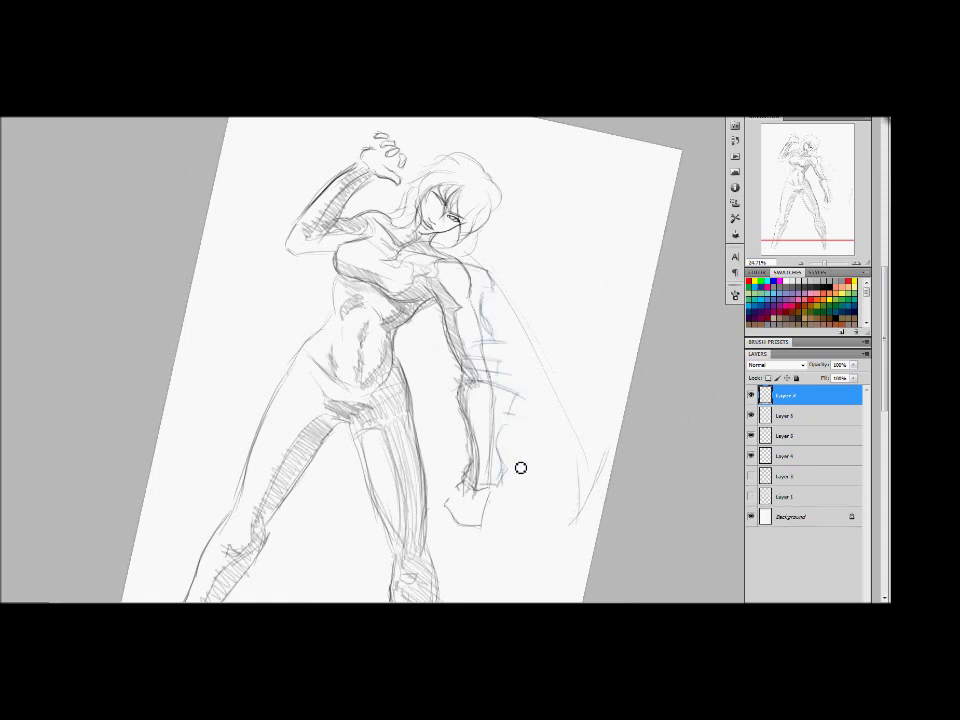
{"action": "left_click_drag", "start_coordinate": [462, 352], "coordinate": [499, 336]}
{"action": "left_click_drag", "start_coordinate": [432, 265], "coordinate": [497, 340]}
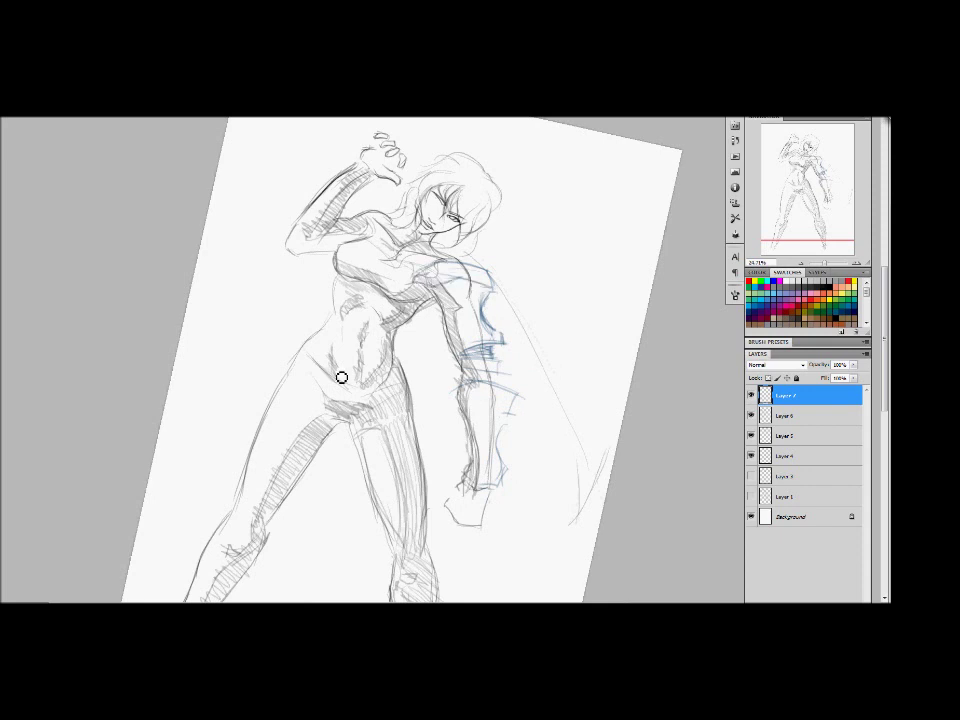
{"action": "left_click_drag", "start_coordinate": [495, 380], "coordinate": [508, 469]}
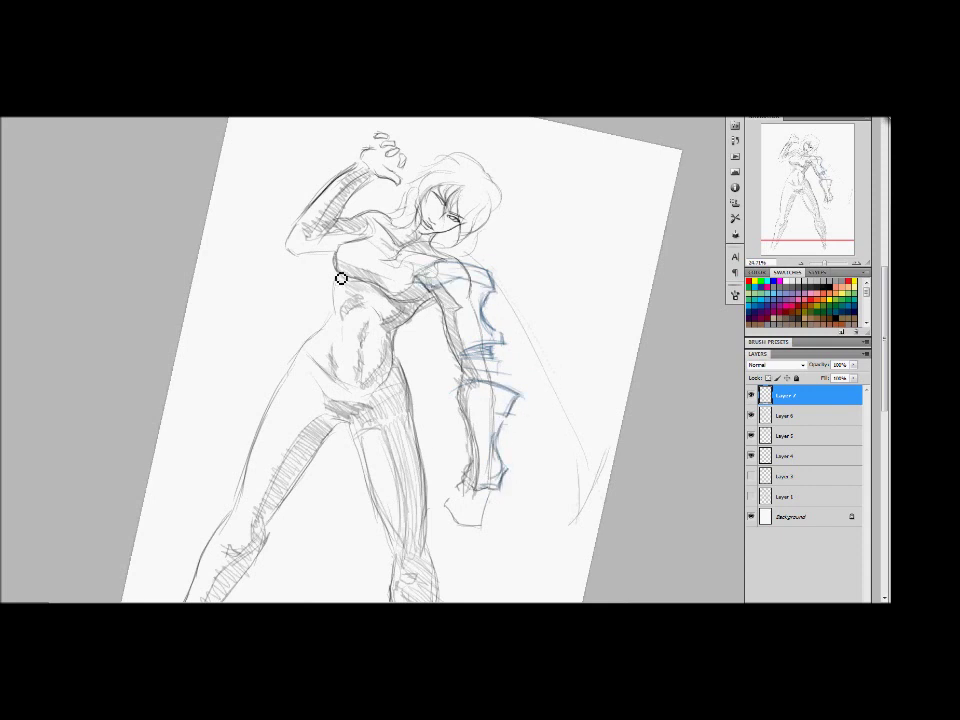
{"action": "left_click_drag", "start_coordinate": [410, 252], "coordinate": [508, 260]}
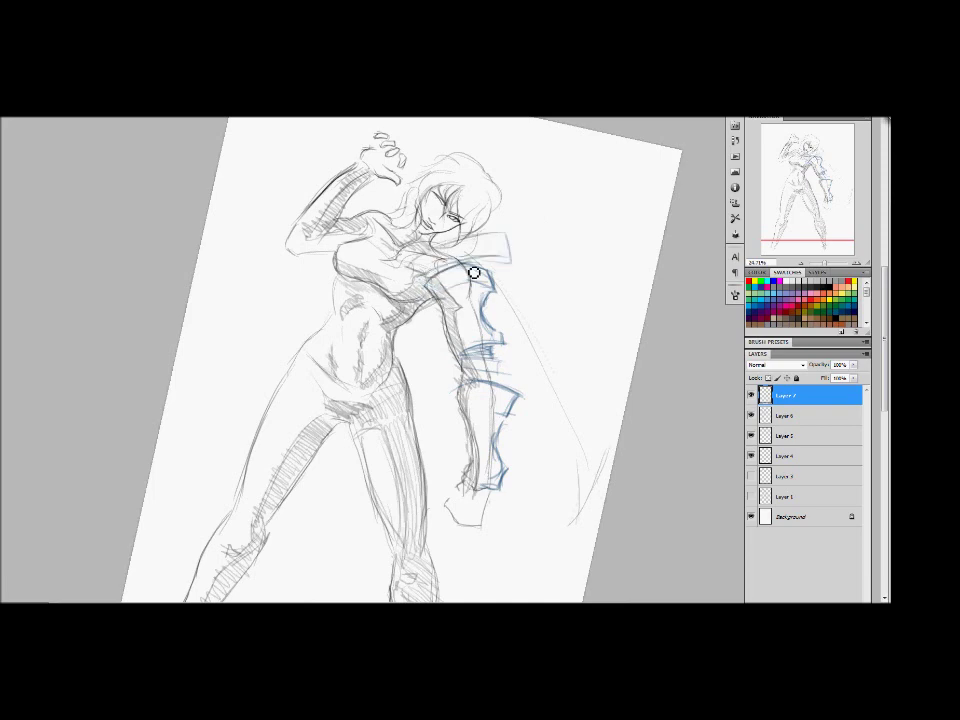
{"action": "left_click_drag", "start_coordinate": [370, 178], "coordinate": [326, 202]}
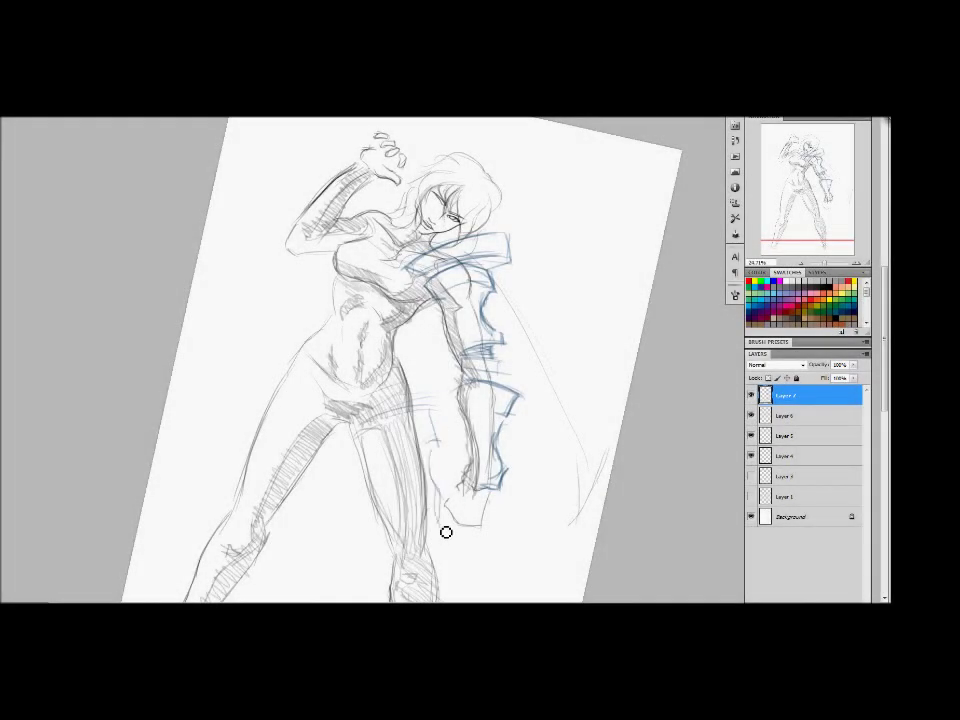
Sketch blue armour plates over the thighs, shins, waist and raised arm.
{"action": "mouse_move", "coordinate": [446, 532]}
{"action": "left_mouse_down"}
{"action": "mouse_move", "coordinate": [242, 390]}
{"action": "mouse_move", "coordinate": [279, 504]}
{"action": "mouse_move", "coordinate": [331, 387]}
{"action": "left_mouse_up"}
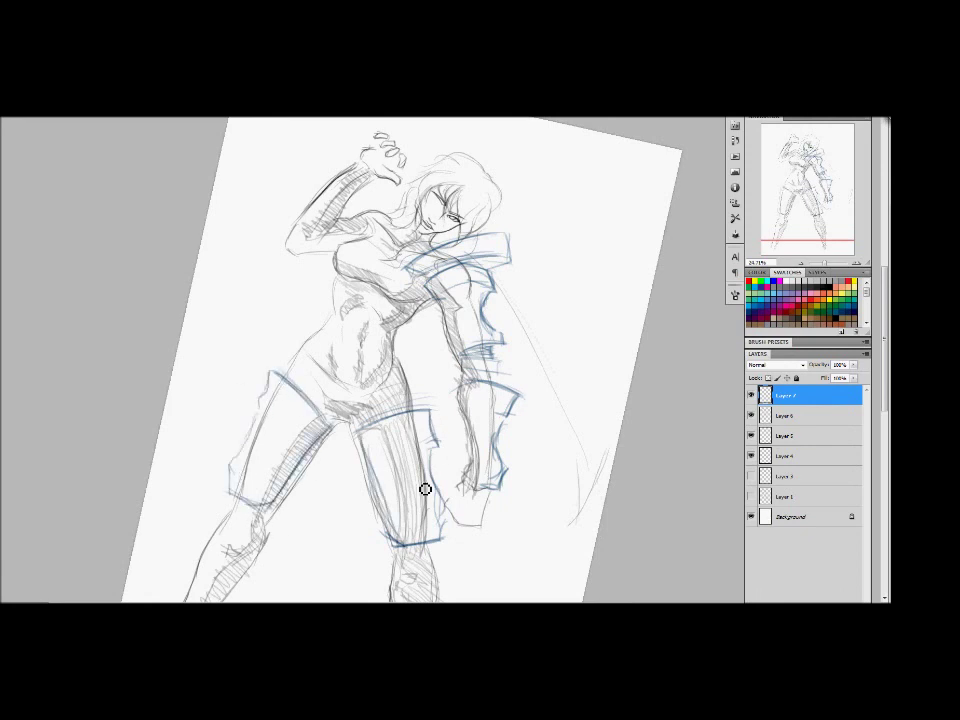
{"action": "mouse_move", "coordinate": [219, 414]}
{"action": "left_mouse_down"}
{"action": "mouse_move", "coordinate": [429, 499]}
{"action": "mouse_move", "coordinate": [414, 506]}
{"action": "left_mouse_up"}
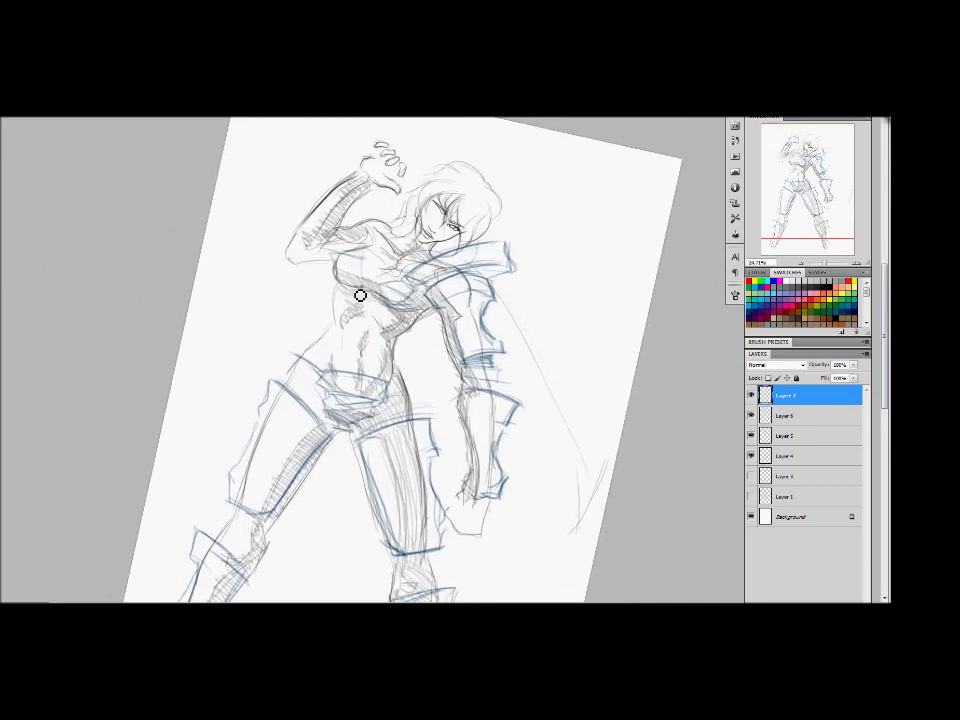
{"action": "left_click_drag", "start_coordinate": [340, 286], "coordinate": [328, 311]}
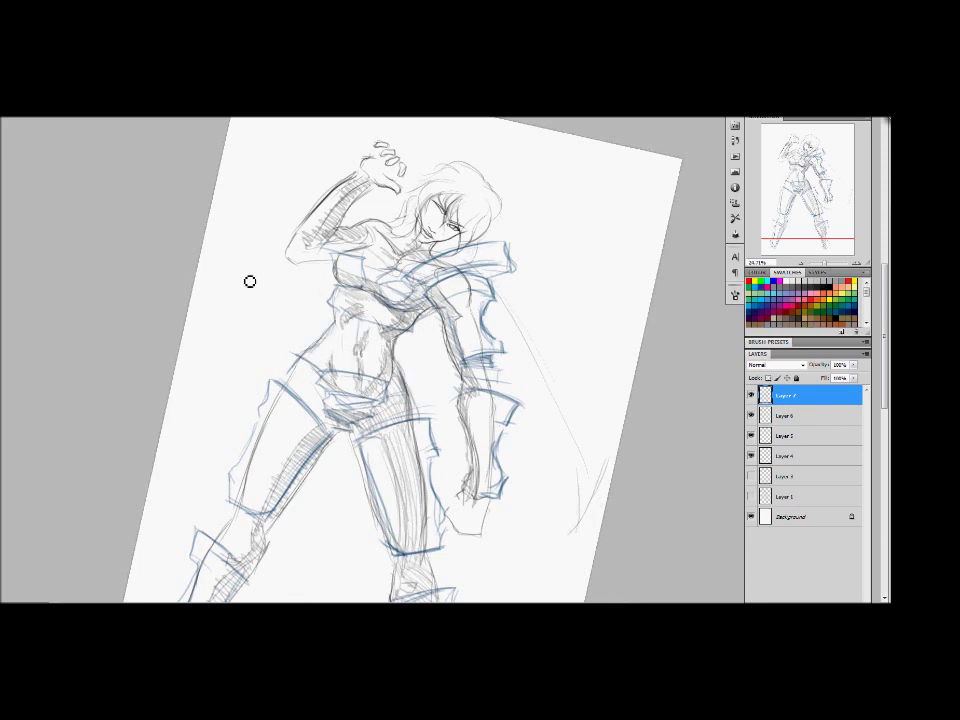
{"action": "left_click_drag", "start_coordinate": [343, 198], "coordinate": [272, 238]}
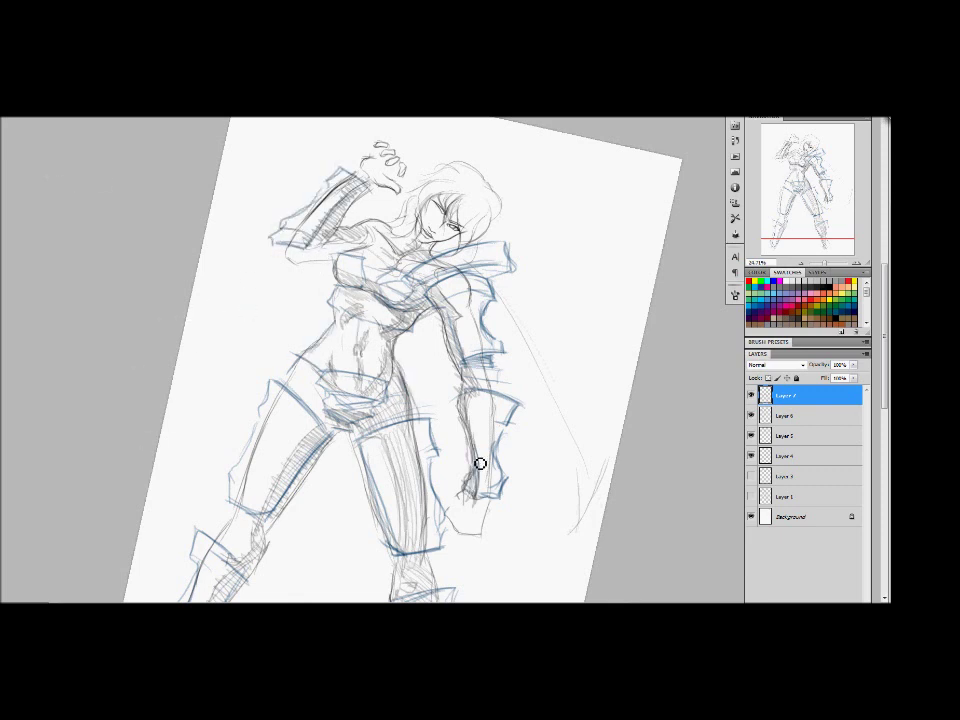
{"action": "key", "text": "ctrl+shift+alt+n"}
Ink the chest plate, waist pouch, shoulder pads, forearm guard, belt and raised gauntlet.
{"action": "left_click_drag", "start_coordinate": [346, 290], "coordinate": [394, 274]}
{"action": "left_click_drag", "start_coordinate": [330, 260], "coordinate": [410, 300]}
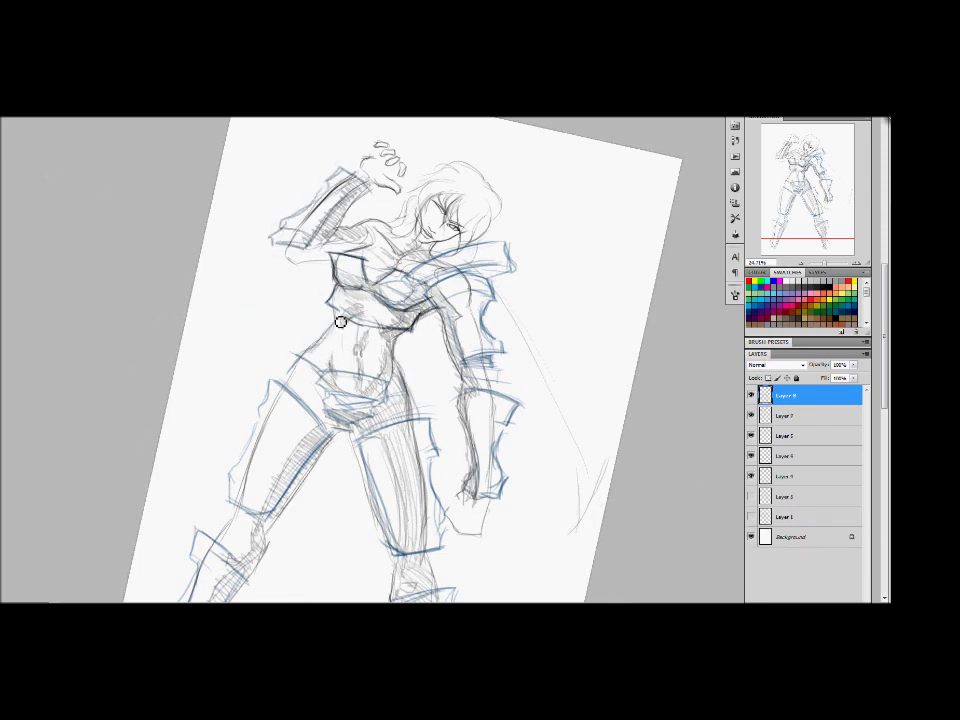
{"action": "left_click_drag", "start_coordinate": [315, 372], "coordinate": [385, 420]}
{"action": "mouse_move", "coordinate": [410, 262]}
{"action": "left_mouse_down"}
{"action": "mouse_move", "coordinate": [471, 276]}
{"action": "mouse_move", "coordinate": [495, 345]}
{"action": "left_mouse_up"}
{"action": "left_click_drag", "start_coordinate": [465, 395], "coordinate": [505, 490]}
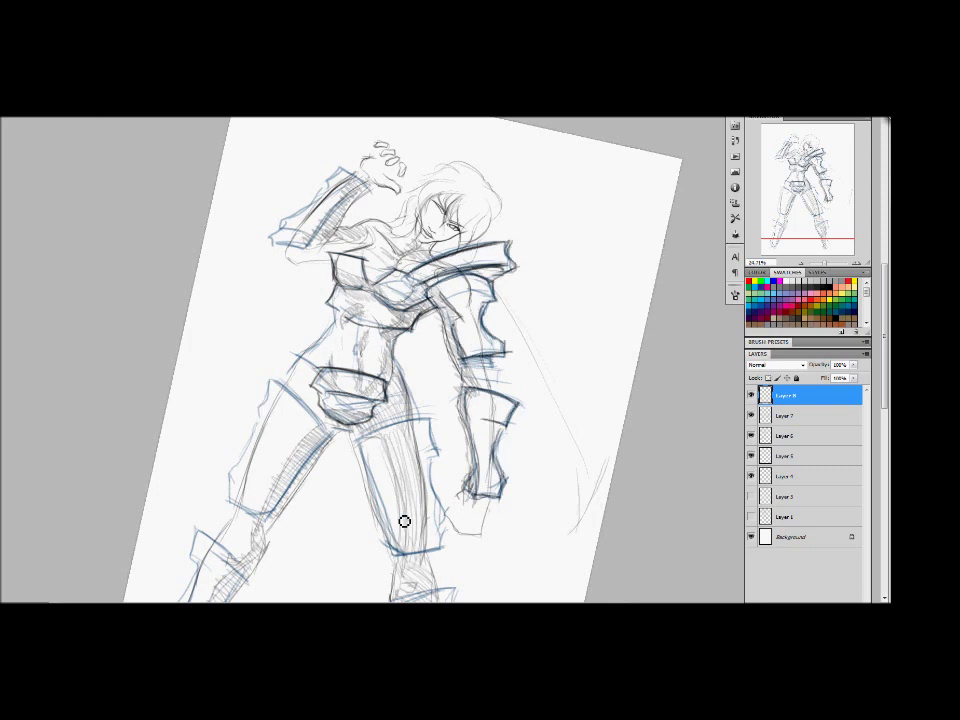
{"action": "left_click_drag", "start_coordinate": [292, 371], "coordinate": [373, 364]}
{"action": "left_click_drag", "start_coordinate": [272, 150], "coordinate": [205, 185]}
{"action": "left_click_drag", "start_coordinate": [275, 126], "coordinate": [195, 184]}
Ink the left and right thigh armour plates and the hip.
{"action": "scroll", "coordinate": [472, 351], "scroll_direction": "down", "scroll_amount": 3}
{"action": "left_click_drag", "start_coordinate": [357, 367], "coordinate": [445, 380]}
{"action": "left_click_drag", "start_coordinate": [272, 305], "coordinate": [230, 422]}
{"action": "left_click_drag", "start_coordinate": [330, 352], "coordinate": [259, 418]}
{"action": "left_click_drag", "start_coordinate": [344, 290], "coordinate": [292, 365]}
{"action": "scroll", "coordinate": [420, 320], "scroll_direction": "up", "scroll_amount": 5}
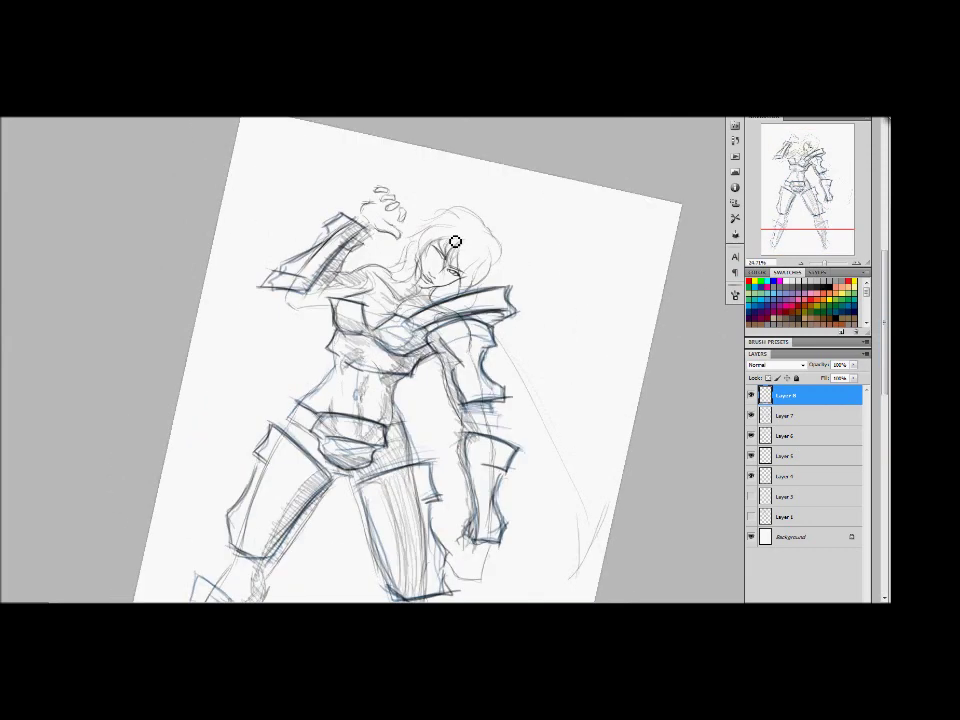
On a new layer with the blue sketch hidden, ink the arm armour and tilt the view about 50°.
{"action": "key", "text": "ctrl+alt+shift+n"}
{"action": "left_click", "coordinate": [751, 415]}
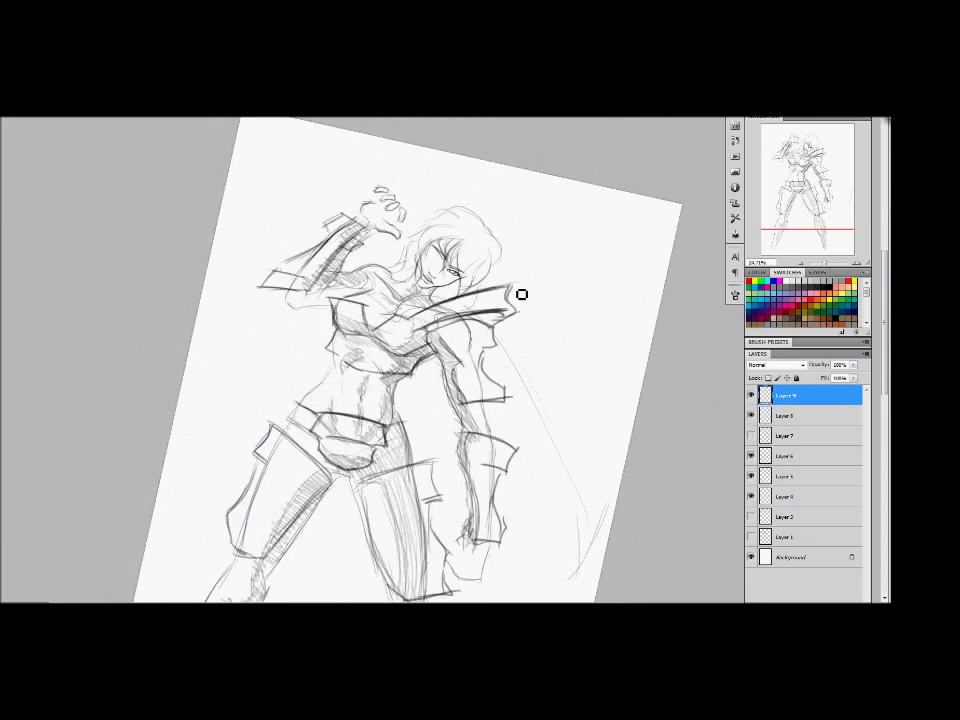
{"action": "mouse_move", "coordinate": [501, 357]}
{"action": "left_mouse_down"}
{"action": "mouse_move", "coordinate": [448, 371]}
{"action": "mouse_move", "coordinate": [491, 366]}
{"action": "mouse_move", "coordinate": [474, 439]}
{"action": "mouse_move", "coordinate": [501, 507]}
{"action": "left_mouse_up"}
{"action": "left_click_drag", "start_coordinate": [476, 465], "coordinate": [553, 364]}
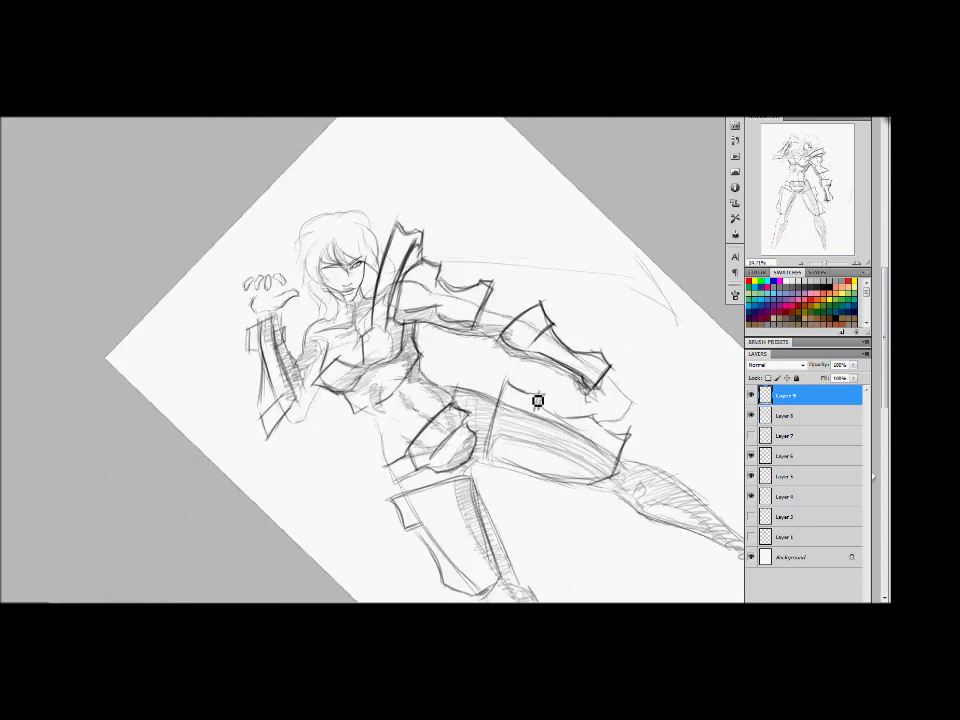
Ink the thigh plate, knee guard, gauntlet, forearm and shoulder armour edges, undoing a mistake.
{"action": "mouse_move", "coordinate": [554, 410]}
{"action": "left_mouse_down"}
{"action": "mouse_move", "coordinate": [499, 461]}
{"action": "mouse_move", "coordinate": [484, 455]}
{"action": "mouse_move", "coordinate": [448, 571]}
{"action": "left_mouse_up"}
{"action": "left_click_drag", "start_coordinate": [248, 325], "coordinate": [266, 434]}
{"action": "left_click_drag", "start_coordinate": [276, 316], "coordinate": [300, 392]}
{"action": "mouse_move", "coordinate": [390, 282]}
{"action": "left_mouse_down"}
{"action": "mouse_move", "coordinate": [396, 338]}
{"action": "mouse_move", "coordinate": [455, 322]}
{"action": "left_mouse_up"}
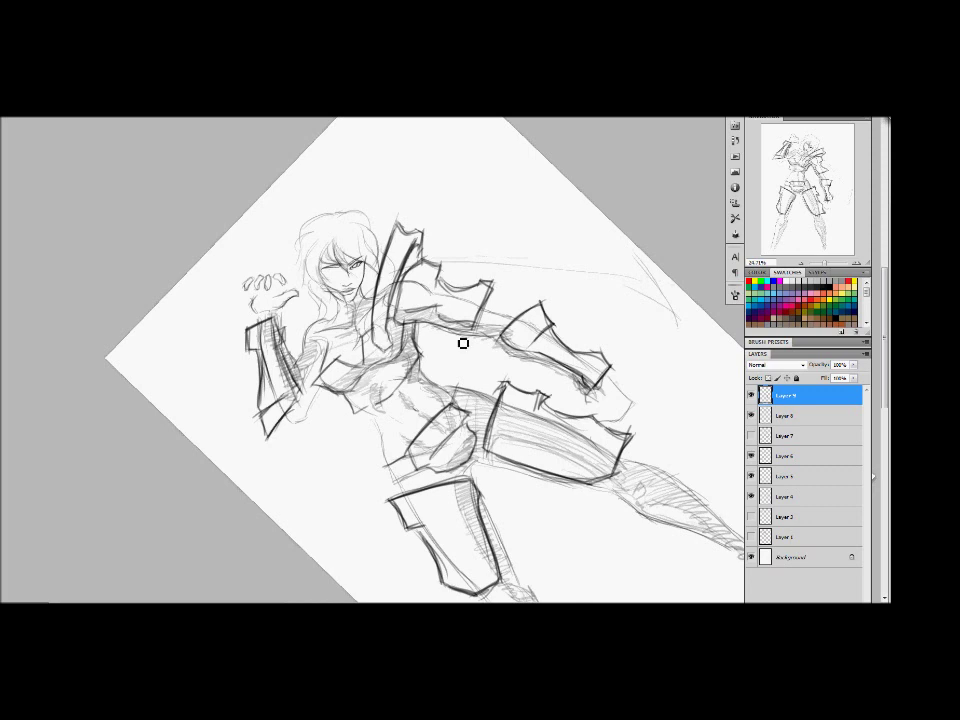
{"action": "key", "text": "ctrl+alt+z"}
{"action": "key", "text": "ctrl+alt+z"}
{"action": "left_click_drag", "start_coordinate": [388, 222], "coordinate": [396, 290]}
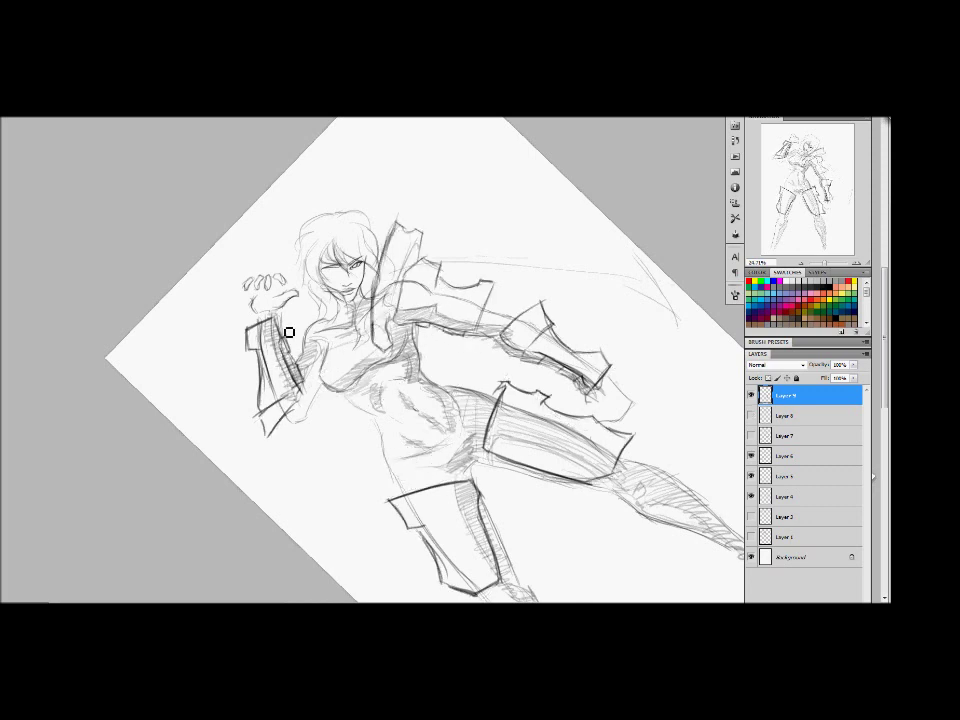
{"action": "left_click_drag", "start_coordinate": [483, 508], "coordinate": [497, 530]}
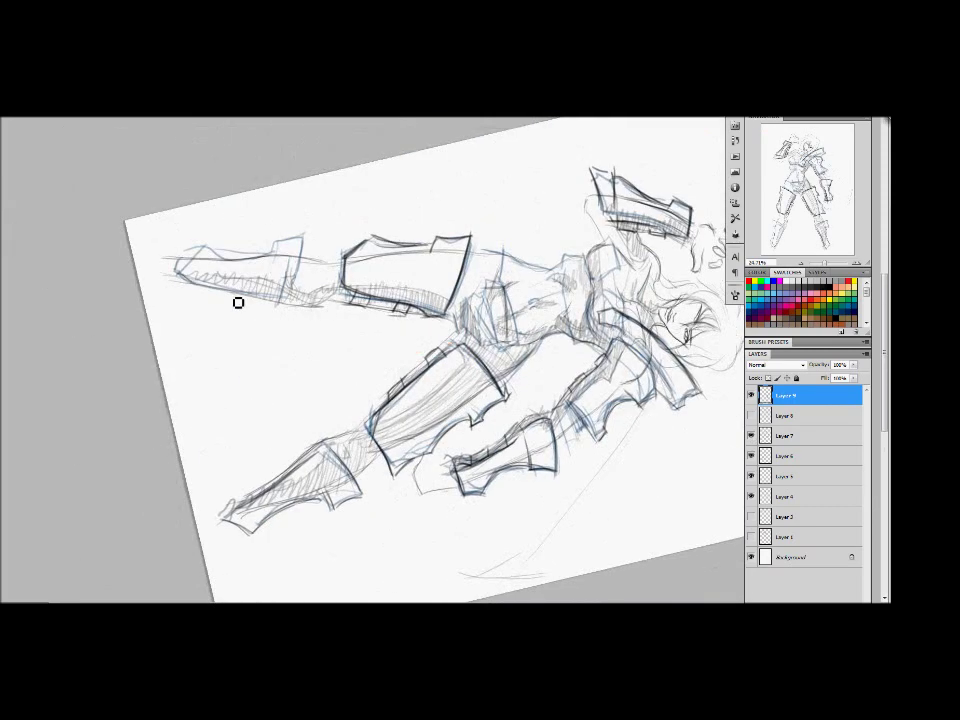
Hide the blue sketch and add torso, upper-arm and left-hip lines.
{"action": "left_click_drag", "start_coordinate": [491, 268], "coordinate": [505, 300]}
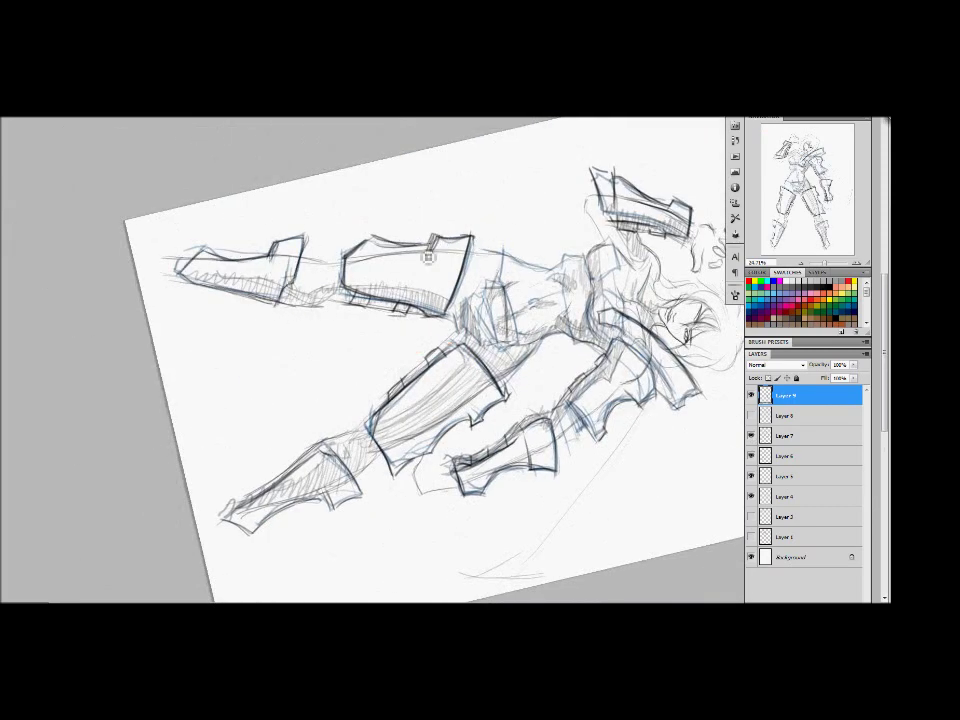
{"action": "mouse_move", "coordinate": [600, 253]}
{"action": "left_mouse_down"}
{"action": "mouse_move", "coordinate": [598, 339]}
{"action": "mouse_move", "coordinate": [610, 302]}
{"action": "mouse_move", "coordinate": [595, 273]}
{"action": "left_mouse_up"}
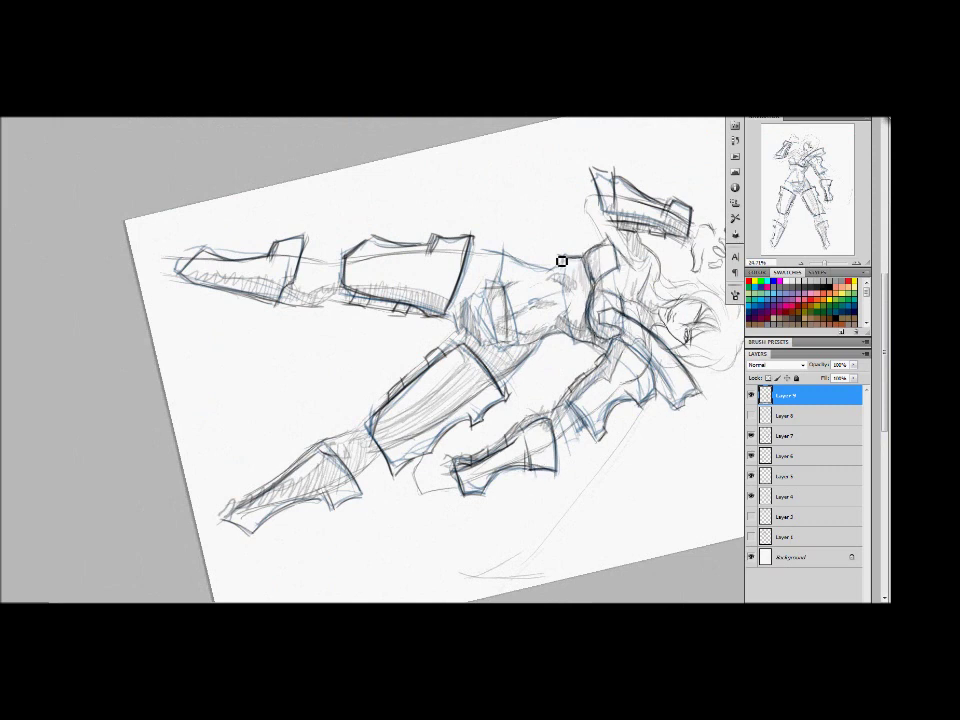
{"action": "left_click", "coordinate": [751, 435]}
{"action": "left_click_drag", "start_coordinate": [440, 240], "coordinate": [430, 300]}
{"action": "left_click_drag", "start_coordinate": [470, 245], "coordinate": [500, 318]}
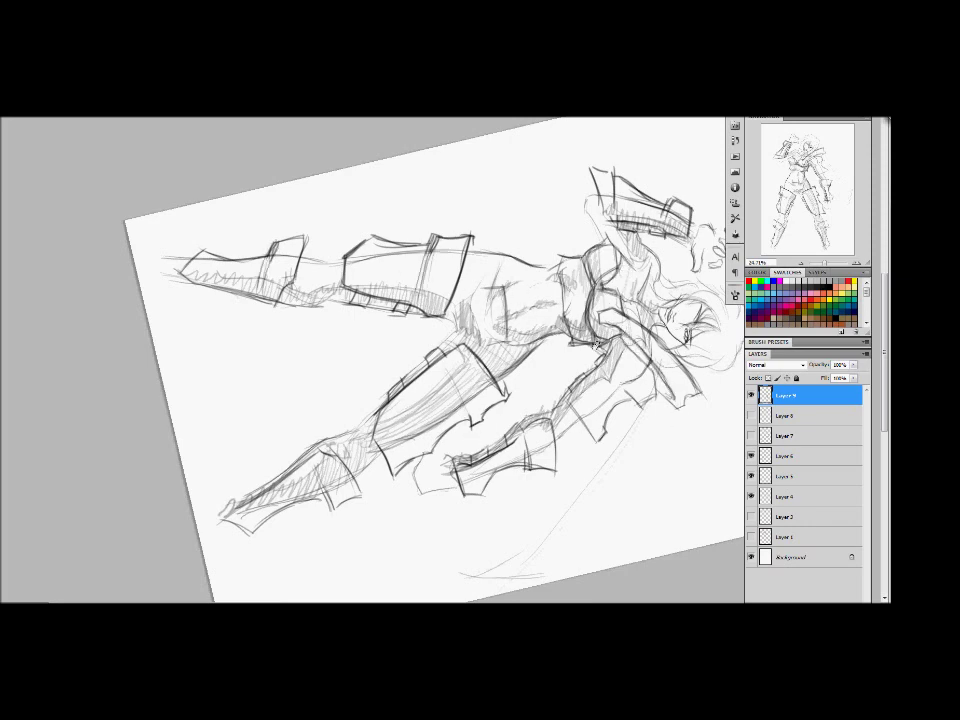
{"action": "left_click_drag", "start_coordinate": [282, 376], "coordinate": [228, 398]}
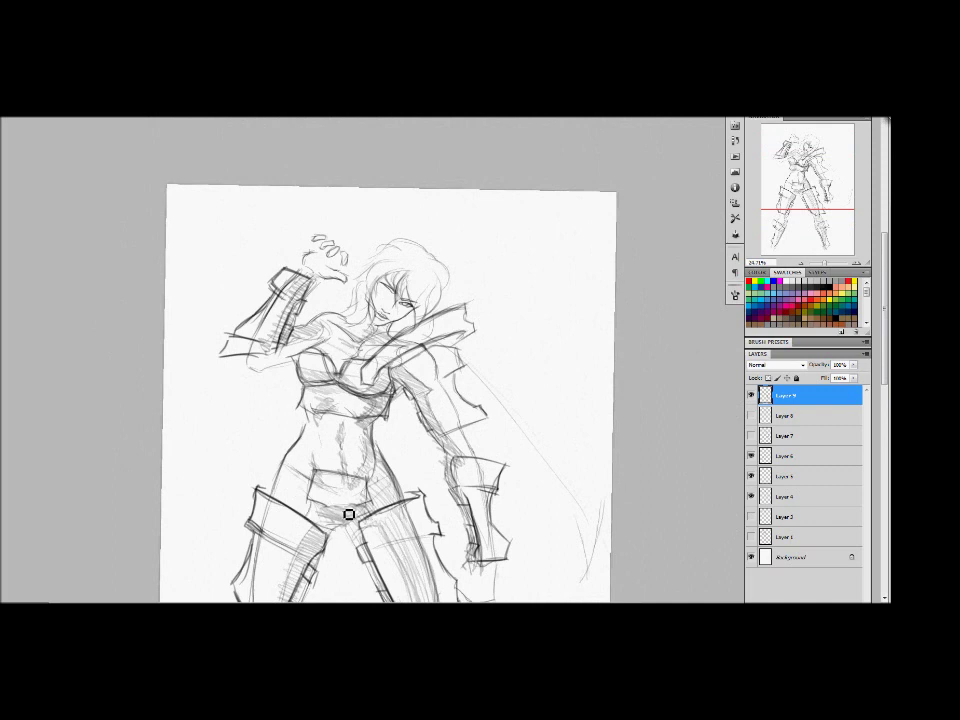
Redraw the curved hip belt lines, then duplicate the hip pouch to move onto the right hip.
{"action": "key", "text": "ctrl+z"}
{"action": "left_click_drag", "start_coordinate": [294, 479], "coordinate": [375, 504]}
{"action": "mouse_move", "coordinate": [289, 499]}
{"action": "left_mouse_down"}
{"action": "mouse_move", "coordinate": [295, 469]}
{"action": "mouse_move", "coordinate": [317, 479]}
{"action": "mouse_move", "coordinate": [310, 488]}
{"action": "mouse_move", "coordinate": [385, 482]}
{"action": "left_mouse_up"}
{"action": "key", "text": "ctrl+shift+alt+n"}
{"action": "key", "text": "ctrl+j"}
{"action": "key", "text": "ctrl+t"}
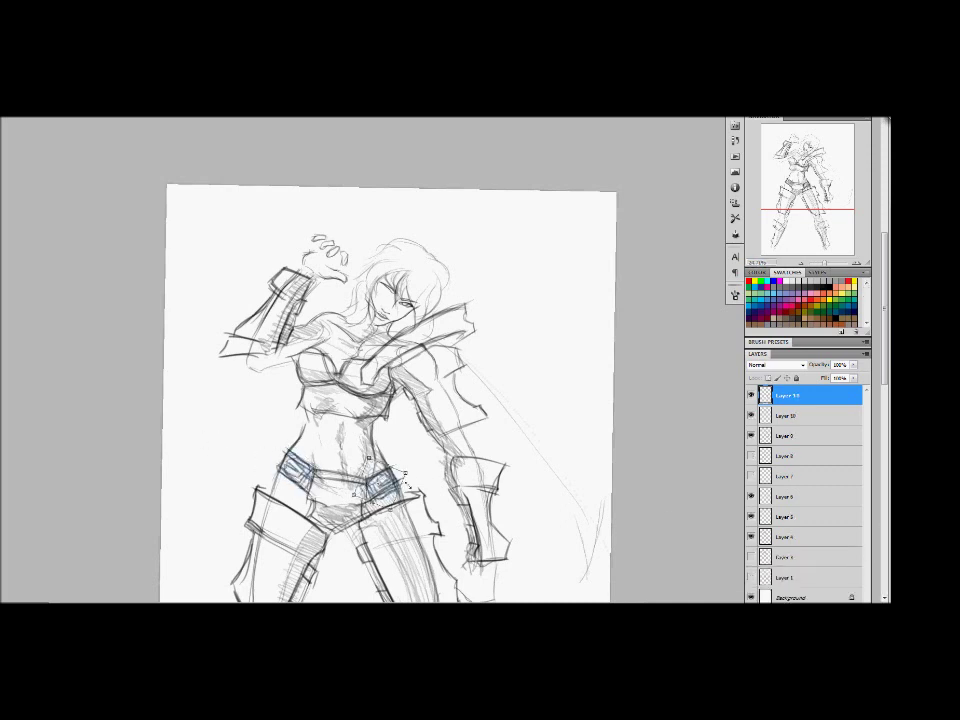
Commit the pouch copy on the right hip and merge it down with the other pouch.
{"action": "key", "text": "Return"}
{"action": "right_click", "coordinate": [800, 396]}
{"action": "left_click", "coordinate": [815, 380]}
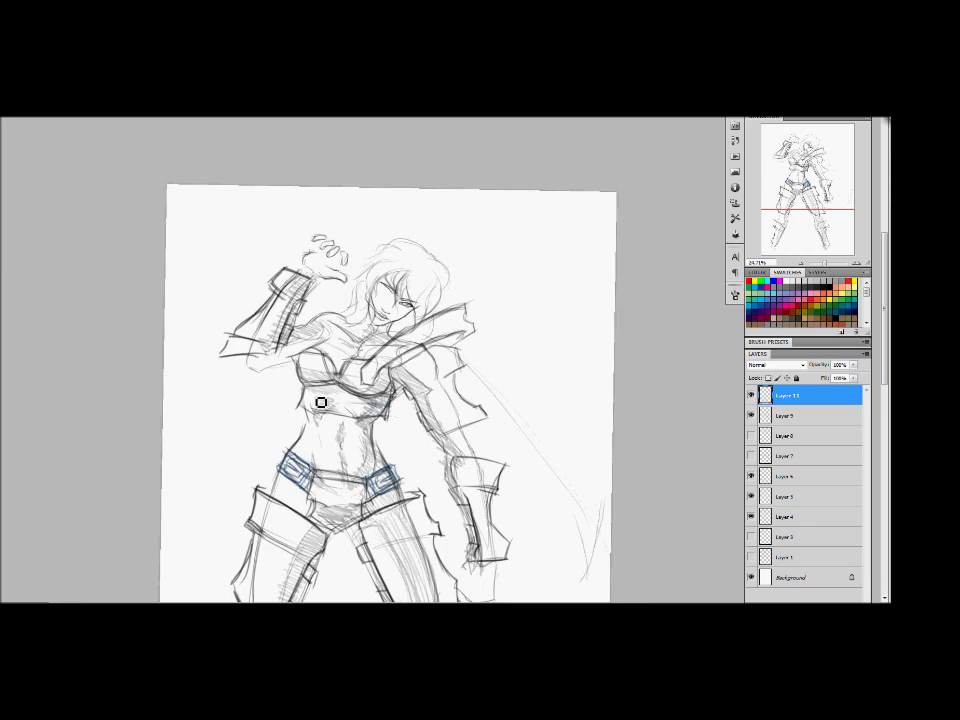
Brush a dark blue band across the chest, then add a new layer above Layer 8.
{"action": "mouse_move", "coordinate": [351, 399]}
{"action": "left_mouse_down"}
{"action": "mouse_move", "coordinate": [314, 398]}
{"action": "mouse_move", "coordinate": [318, 391]}
{"action": "left_mouse_up"}
{"action": "scroll", "coordinate": [330, 337], "scroll_direction": "down", "scroll_amount": 5}
{"action": "scroll", "coordinate": [320, 310], "scroll_direction": "up", "scroll_amount": 1}
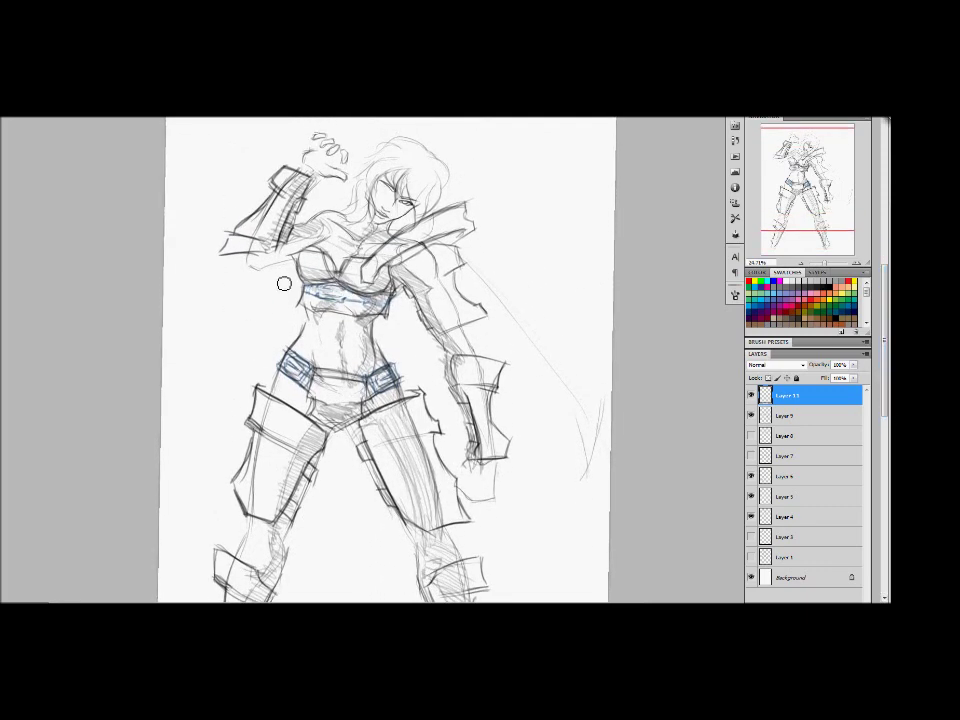
{"action": "left_click_drag", "start_coordinate": [307, 290], "coordinate": [392, 287]}
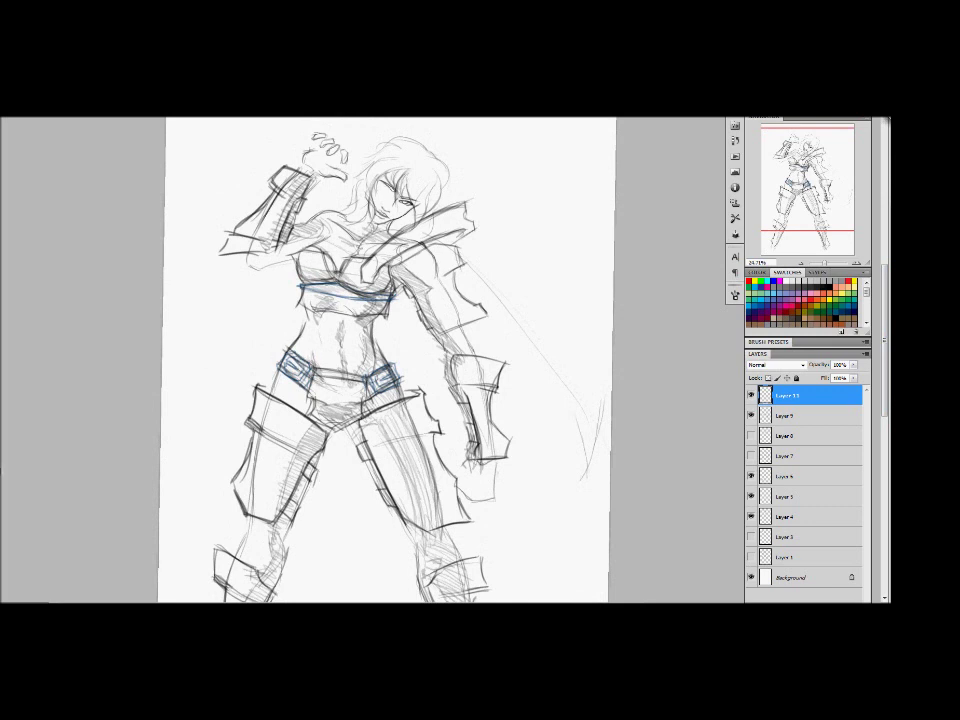
{"action": "left_click", "coordinate": [785, 435]}
{"action": "key", "text": "ctrl+shift+n"}
Paint pink over the shoulder, forearm, upper-arm, thigh and lower-leg armour plates.
{"action": "key", "text": "Return"}
{"action": "left_click_drag", "start_coordinate": [465, 210], "coordinate": [372, 272]}
{"action": "left_click_drag", "start_coordinate": [430, 255], "coordinate": [470, 315]}
{"action": "left_click_drag", "start_coordinate": [460, 365], "coordinate": [490, 445]}
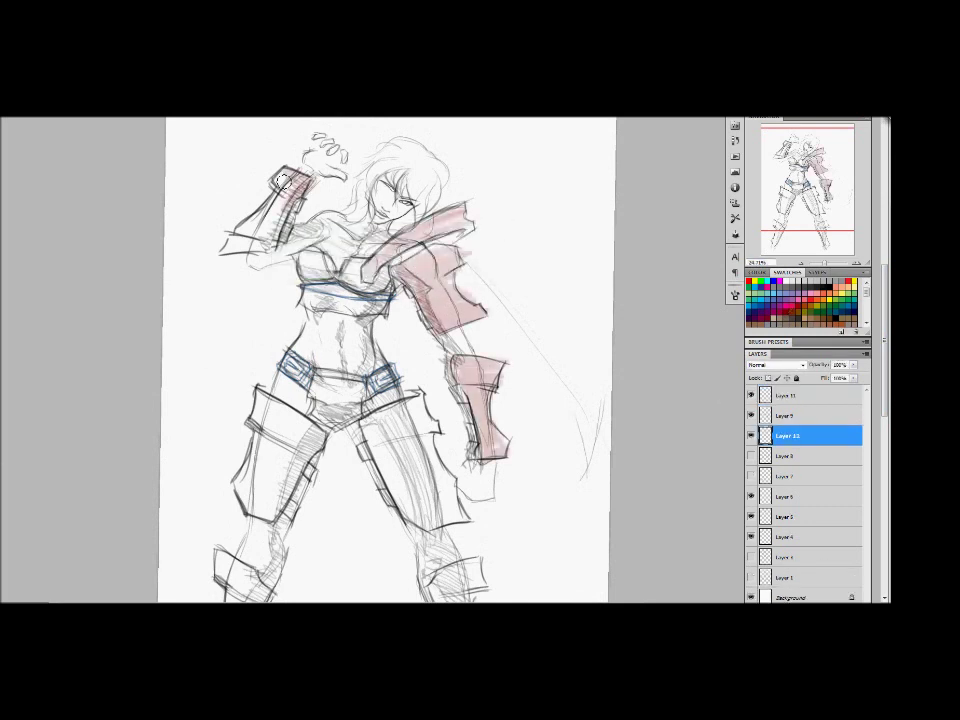
{"action": "left_click_drag", "start_coordinate": [225, 245], "coordinate": [295, 185]}
{"action": "left_click_drag", "start_coordinate": [250, 400], "coordinate": [265, 500]}
{"action": "left_click_drag", "start_coordinate": [370, 415], "coordinate": [384, 466]}
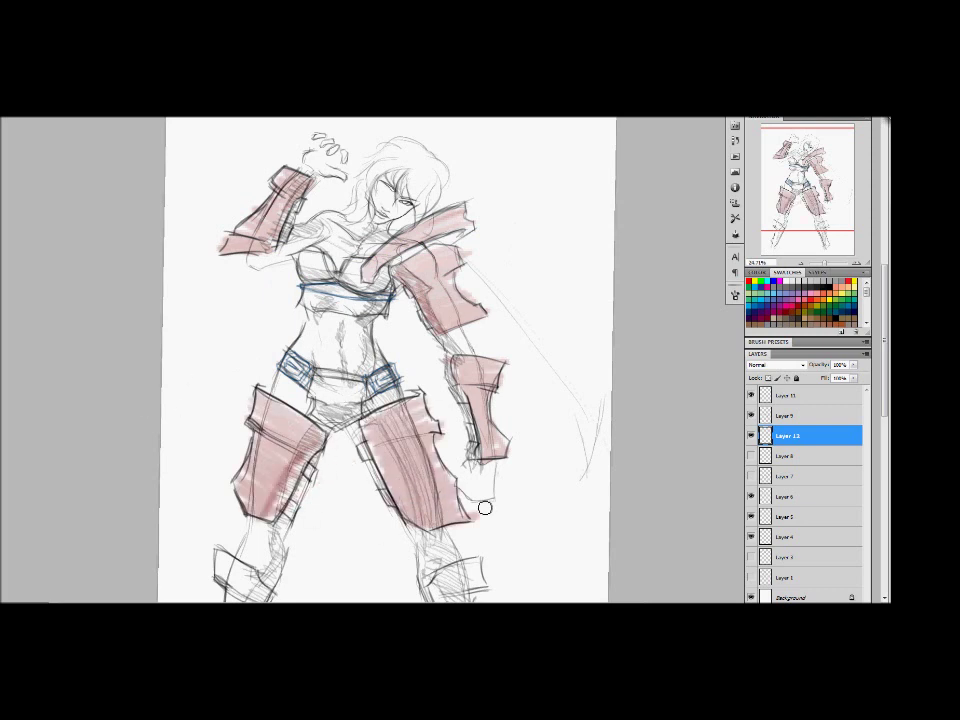
{"action": "scroll", "coordinate": [484, 506], "scroll_direction": "down", "scroll_amount": 5}
{"action": "left_click_drag", "start_coordinate": [220, 375], "coordinate": [245, 428]}
{"action": "scroll", "coordinate": [240, 430], "scroll_direction": "up", "scroll_amount": 5}
{"action": "scroll", "coordinate": [300, 300], "scroll_direction": "down", "scroll_amount": 1}
Paint brown over the chest armour, belt, under the thigh plates, forearm guard, fist and elbow.
{"action": "left_click_drag", "start_coordinate": [300, 235], "coordinate": [385, 250]}
{"action": "mouse_move", "coordinate": [270, 350]}
{"action": "left_mouse_down"}
{"action": "mouse_move", "coordinate": [320, 375]}
{"action": "mouse_move", "coordinate": [400, 350]}
{"action": "mouse_move", "coordinate": [460, 345]}
{"action": "left_mouse_up"}
{"action": "scroll", "coordinate": [446, 362], "scroll_direction": "down", "scroll_amount": 4}
{"action": "left_click_drag", "start_coordinate": [245, 325], "coordinate": [290, 330]}
{"action": "scroll", "coordinate": [250, 300], "scroll_direction": "up", "scroll_amount": 4}
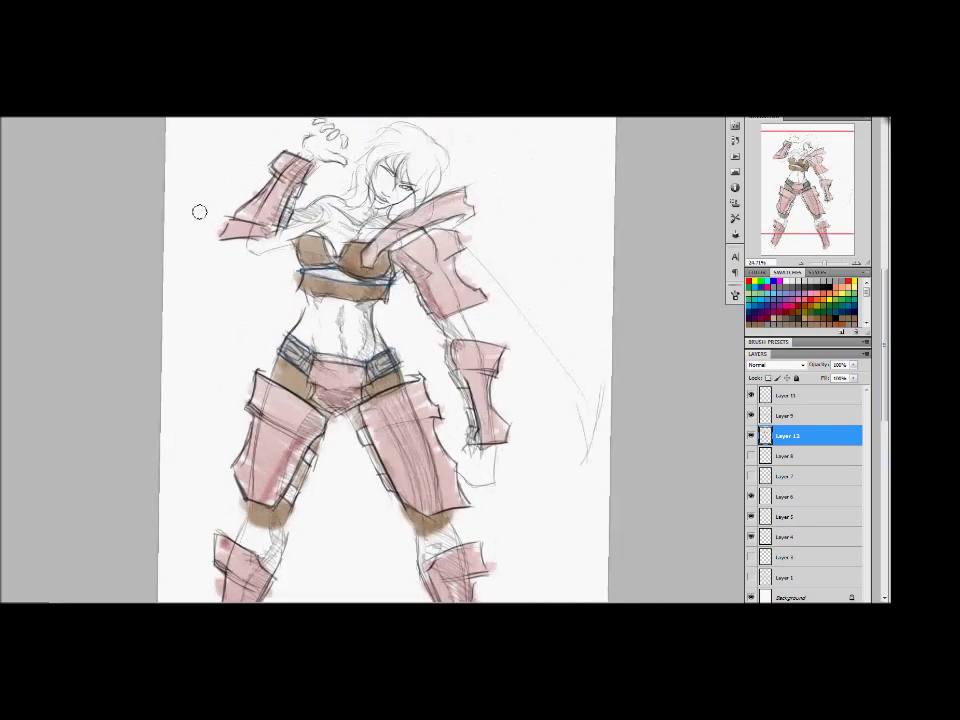
{"action": "left_click_drag", "start_coordinate": [460, 450], "coordinate": [490, 470]}
{"action": "left_click_drag", "start_coordinate": [290, 155], "coordinate": [310, 170]}
{"action": "left_click_drag", "start_coordinate": [245, 240], "coordinate": [268, 252]}
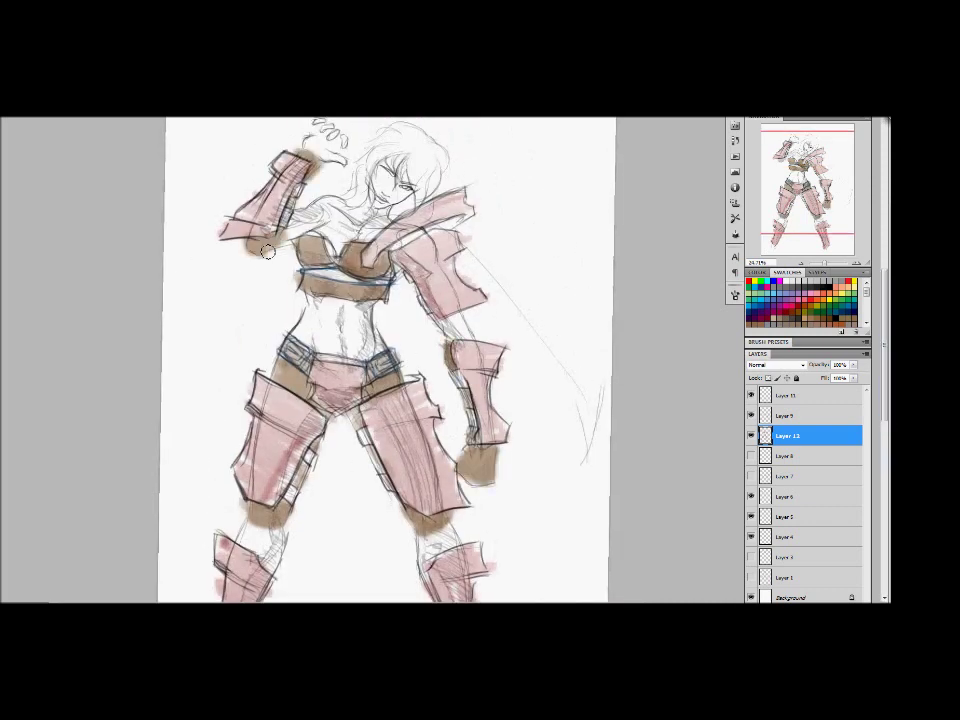
Trace dark red edges along the shoulder strap, pauldron, gauntlet and left thigh armour.
{"action": "left_click", "coordinate": [786, 307]}
{"action": "left_click_drag", "start_coordinate": [368, 262], "coordinate": [468, 192]}
{"action": "mouse_move", "coordinate": [407, 260]}
{"action": "left_mouse_down"}
{"action": "mouse_move", "coordinate": [437, 306]}
{"action": "mouse_move", "coordinate": [488, 298]}
{"action": "left_mouse_up"}
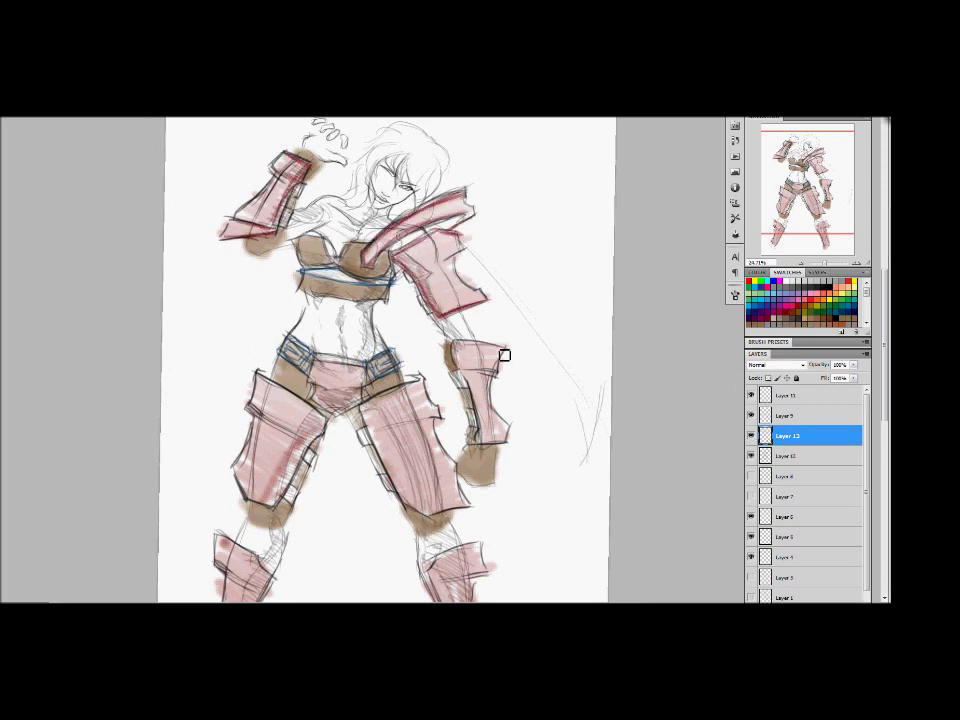
{"action": "left_click_drag", "start_coordinate": [502, 350], "coordinate": [506, 440]}
{"action": "mouse_move", "coordinate": [258, 372]}
{"action": "left_mouse_down"}
{"action": "mouse_move", "coordinate": [323, 395]}
{"action": "mouse_move", "coordinate": [272, 317]}
{"action": "left_mouse_up"}
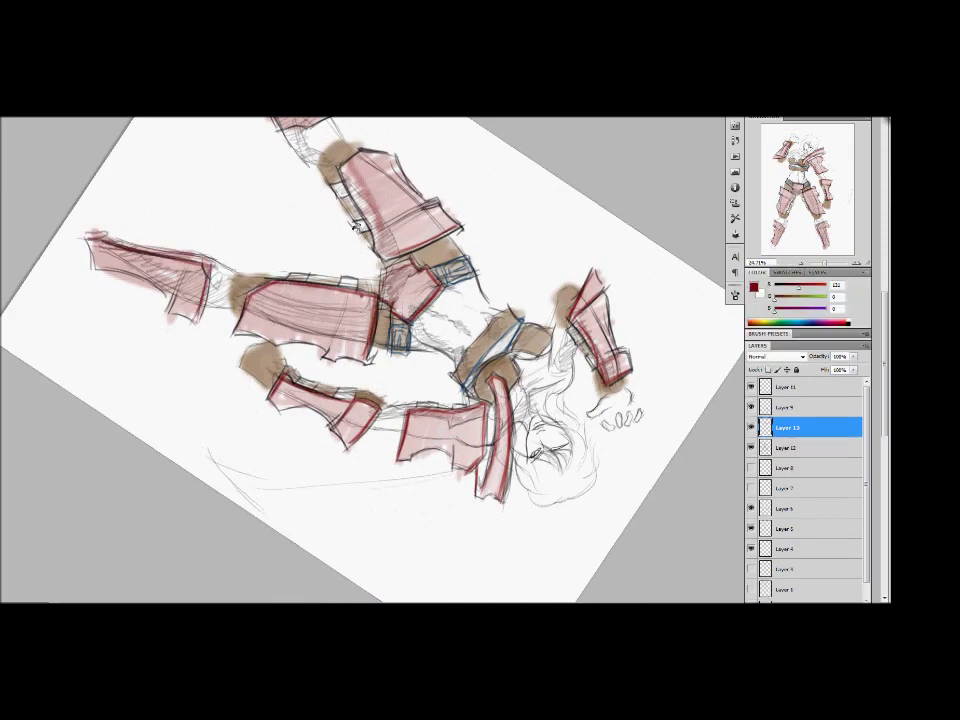
Rotate the canvas view, reset it upright, and request deletion of the Layer 8 layers.
{"action": "left_click_drag", "start_coordinate": [315, 236], "coordinate": [363, 295]}
{"action": "left_click_drag", "start_coordinate": [490, 275], "coordinate": [398, 328]}
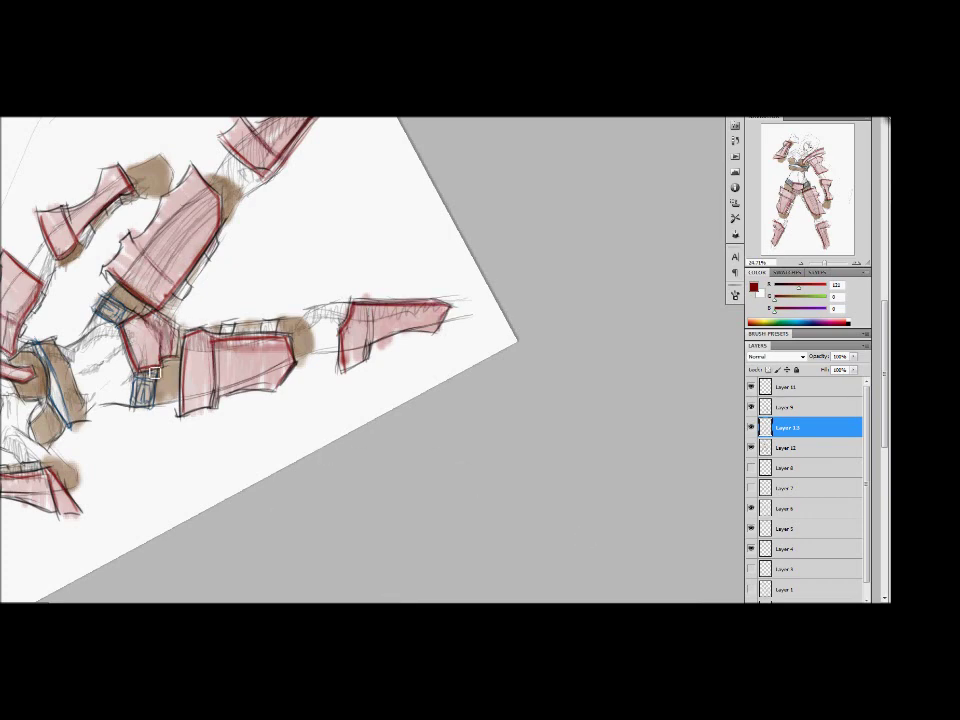
{"action": "key", "text": "Escape"}
{"action": "key", "text": "Delete"}
Confirm deleting the Layer 8 layers and toggle Layer 7 to compare the shoulder sketch.
{"action": "left_click", "coordinate": [333, 277]}
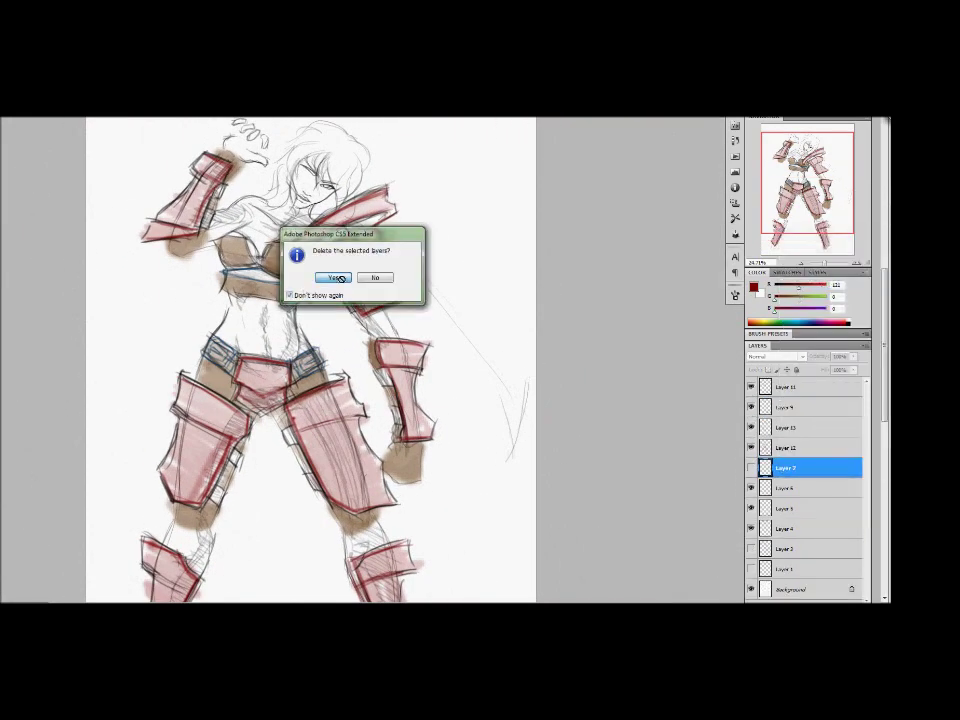
{"action": "left_click", "coordinate": [752, 470]}
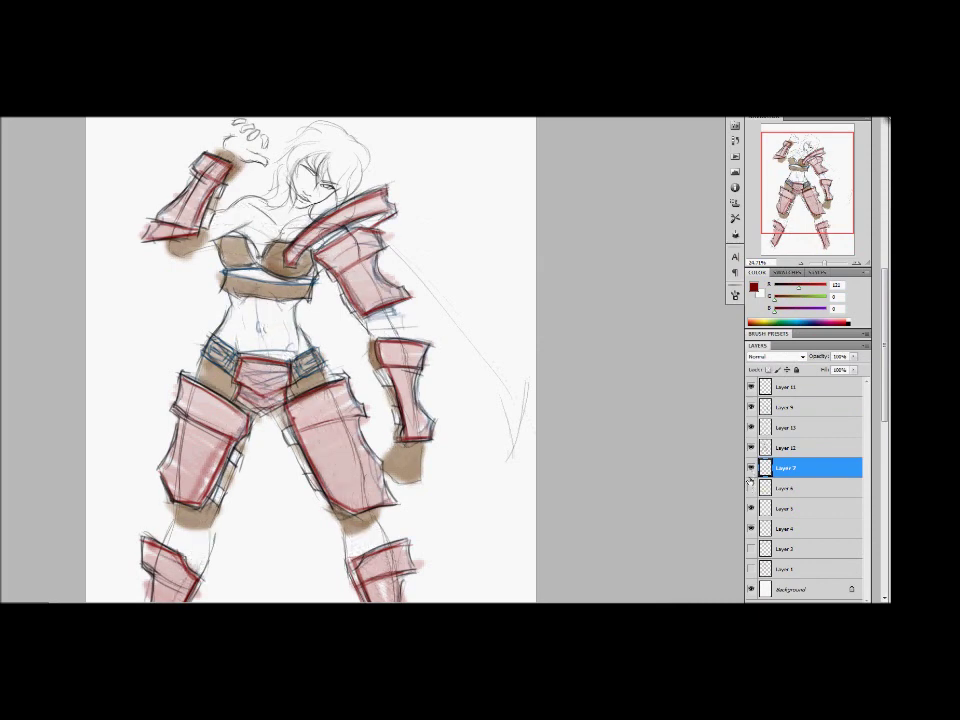
{"action": "left_click", "coordinate": [752, 488]}
Set the painting colour to black and make Layer 9 the working ink layer.
{"action": "key", "text": "alt+bracketleft"}
{"action": "key", "text": "alt+bracketleft"}
{"action": "key", "text": "alt+bracketleft"}
{"action": "key", "text": "alt+bracketright"}
{"action": "key", "text": "alt+bracketright"}
{"action": "key", "text": "d"}
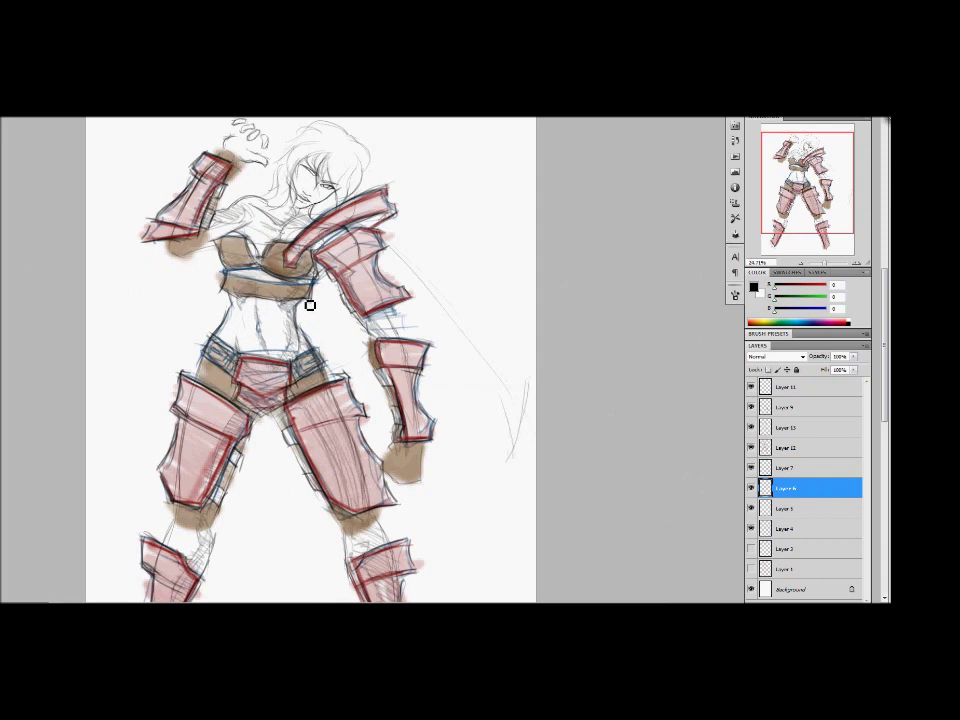
{"action": "key", "text": "alt+period"}
{"action": "key", "text": "alt+bracketleft"}
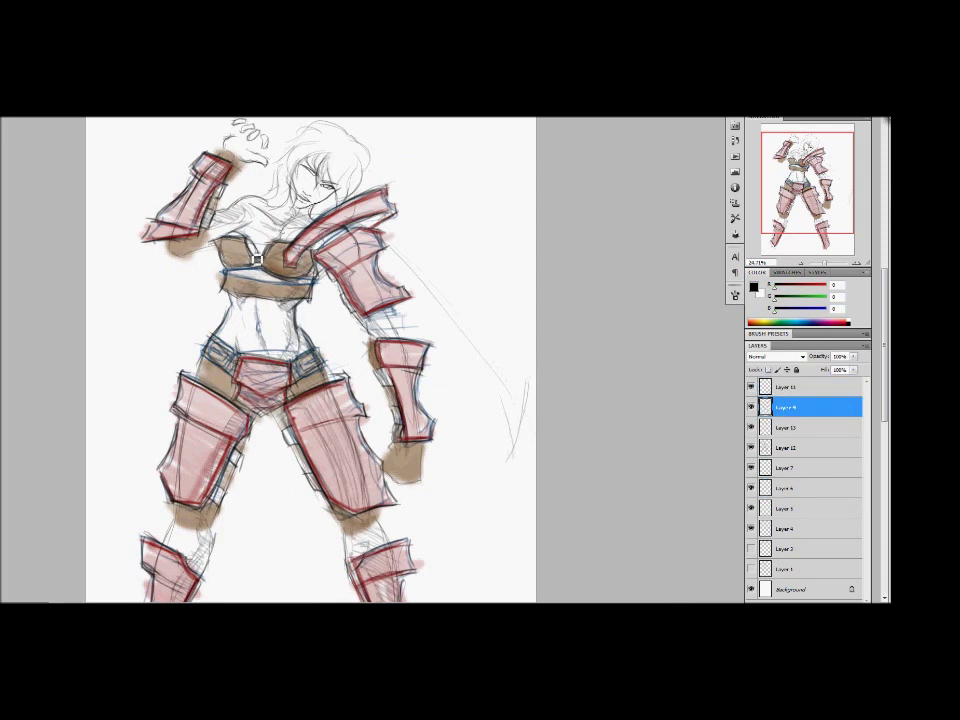
Ink the chest band's top and bottom edges, a V neckline and a thick black fill.
{"action": "left_click_drag", "start_coordinate": [226, 243], "coordinate": [288, 243]}
{"action": "mouse_move", "coordinate": [221, 272]}
{"action": "left_mouse_down"}
{"action": "mouse_move", "coordinate": [318, 289]}
{"action": "mouse_move", "coordinate": [238, 298]}
{"action": "left_mouse_up"}
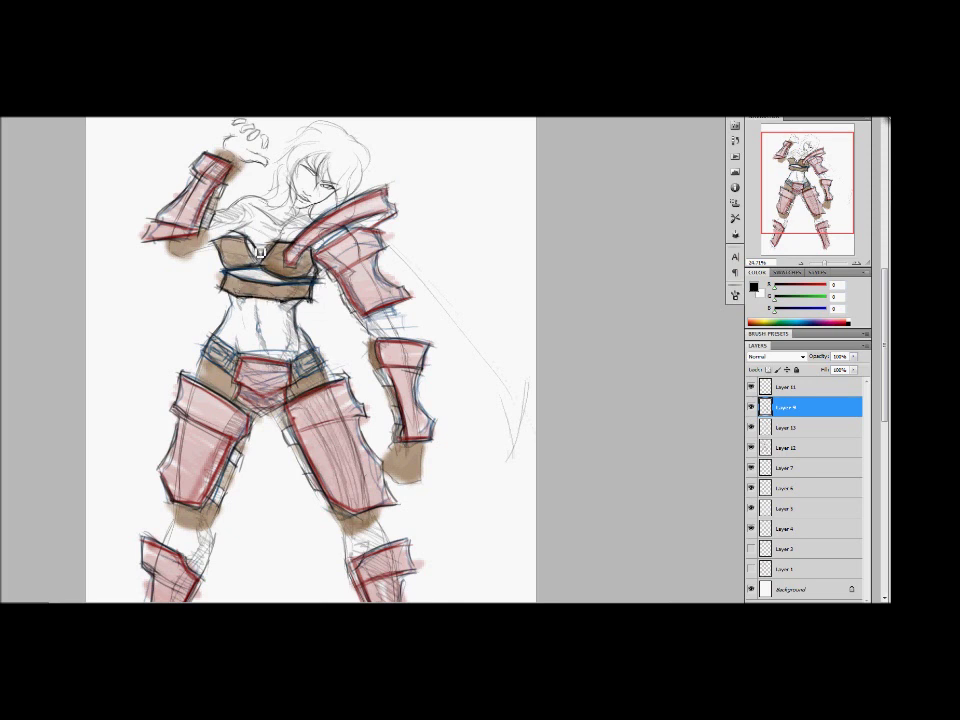
{"action": "left_click_drag", "start_coordinate": [272, 241], "coordinate": [222, 243]}
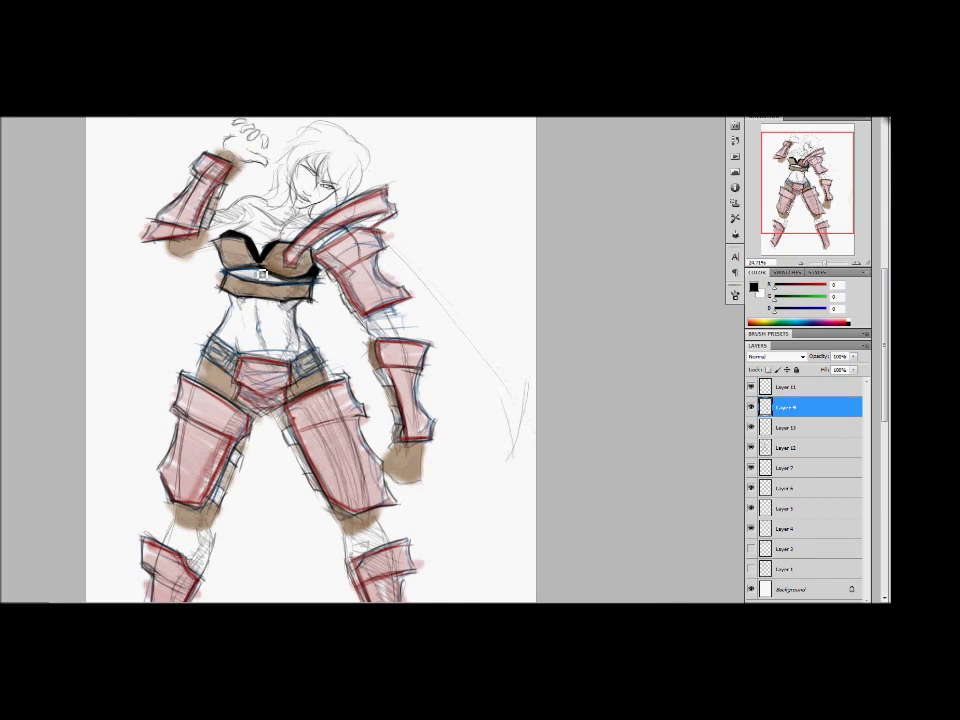
{"action": "left_click_drag", "start_coordinate": [222, 270], "coordinate": [285, 279]}
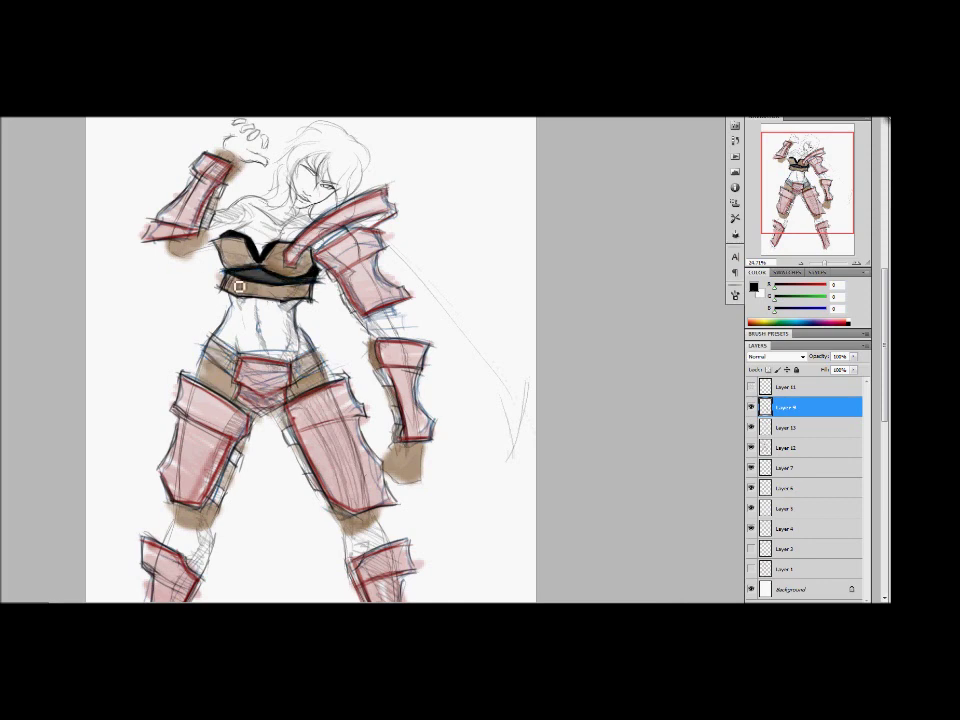
{"action": "key", "text": "r"}
{"action": "left_click_drag", "start_coordinate": [223, 218], "coordinate": [311, 402]}
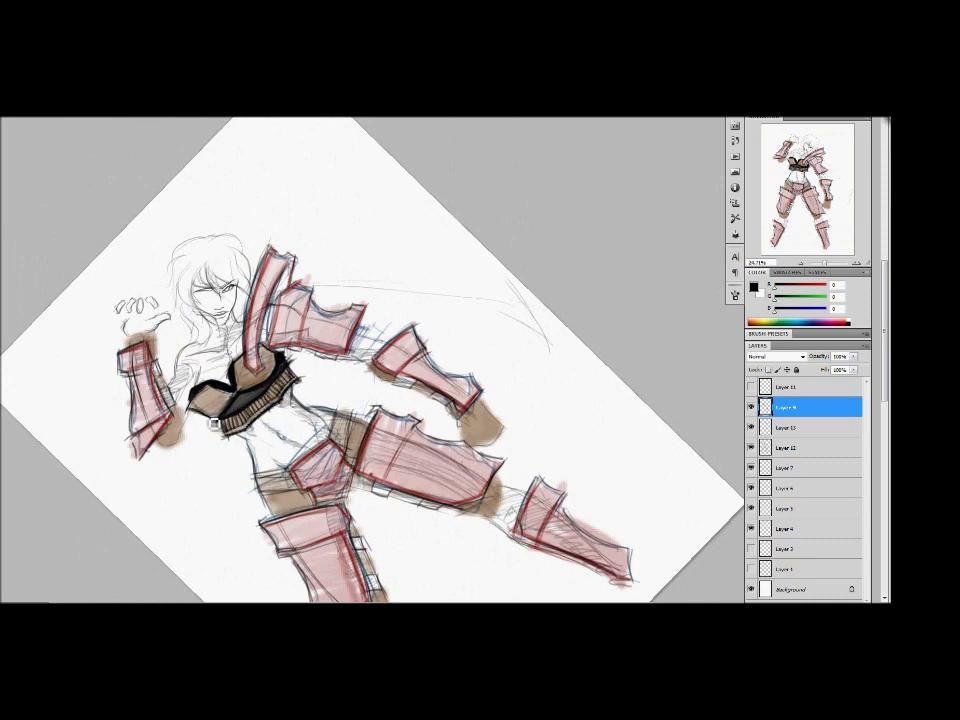
Add brown stripes to the chest band, darken the knee patch edge and redraw the glove cuff.
{"action": "left_click_drag", "start_coordinate": [253, 396], "coordinate": [205, 402]}
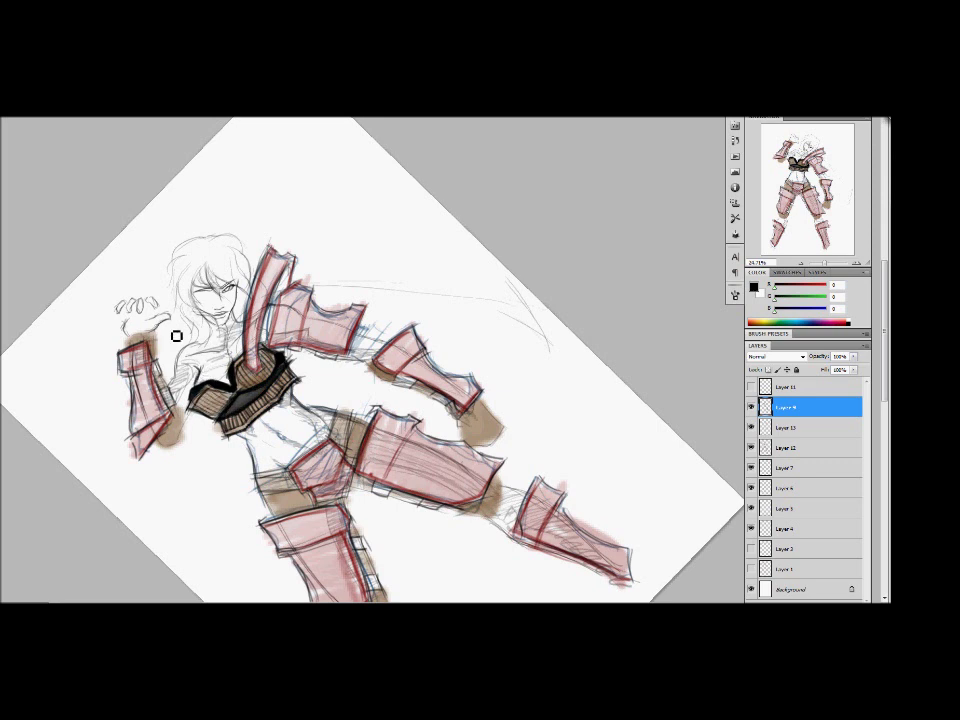
{"action": "mouse_move", "coordinate": [465, 428]}
{"action": "left_mouse_down"}
{"action": "mouse_move", "coordinate": [500, 441]}
{"action": "mouse_move", "coordinate": [480, 413]}
{"action": "left_mouse_up"}
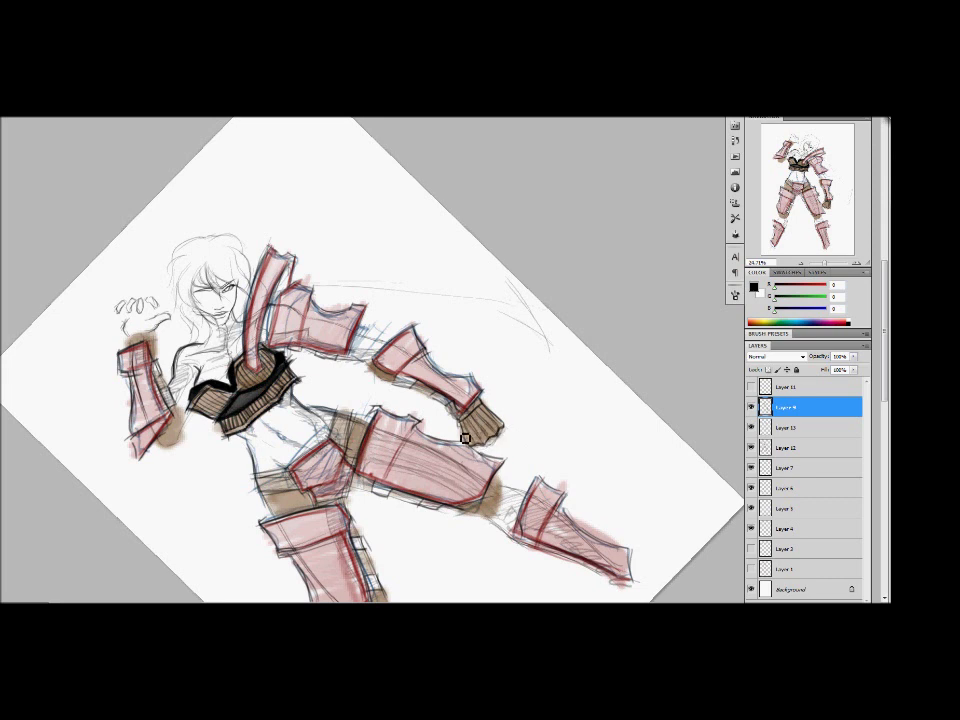
{"action": "left_click_drag", "start_coordinate": [155, 340], "coordinate": [135, 345]}
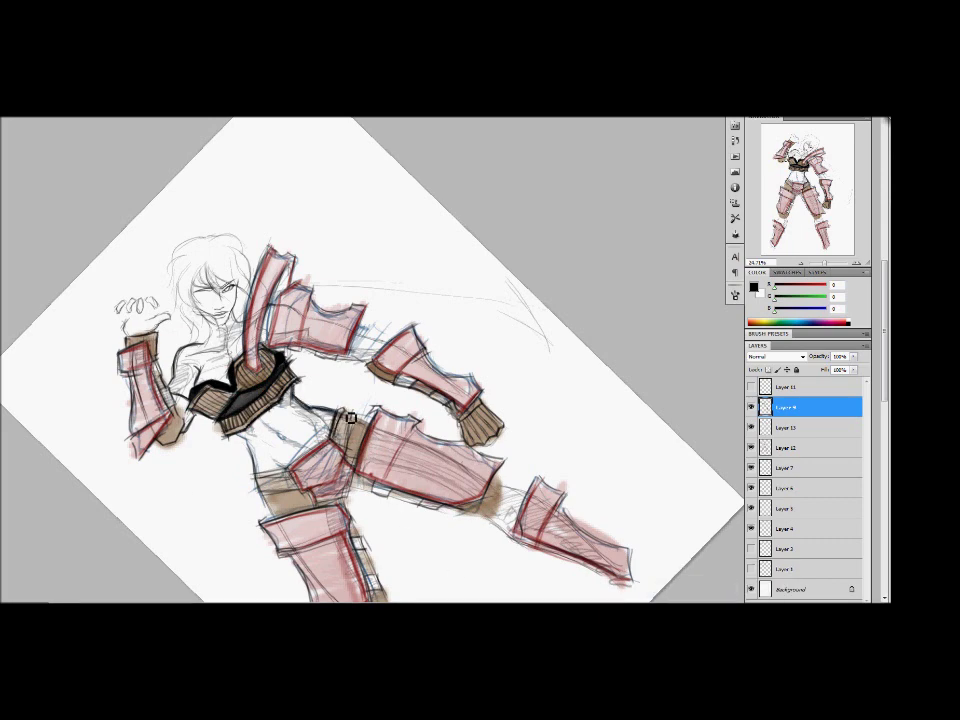
{"action": "key", "text": "r"}
{"action": "mouse_move", "coordinate": [268, 323]}
{"action": "left_mouse_down"}
{"action": "mouse_move", "coordinate": [567, 174]}
{"action": "mouse_move", "coordinate": [229, 215]}
{"action": "left_mouse_up"}
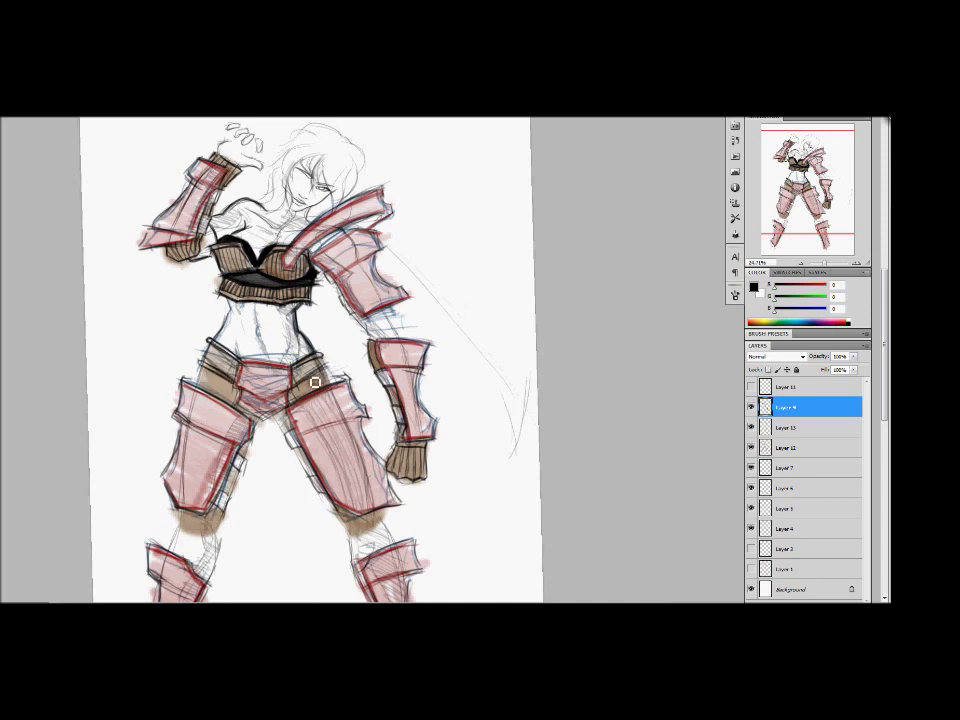
Ink black outlines on the left thigh plate, knee pad with buckle, belt and crotch plate.
{"action": "left_click_drag", "start_coordinate": [262, 418], "coordinate": [240, 462]}
{"action": "mouse_move", "coordinate": [166, 512]}
{"action": "left_mouse_down"}
{"action": "mouse_move", "coordinate": [222, 530]}
{"action": "mouse_move", "coordinate": [213, 545]}
{"action": "left_mouse_up"}
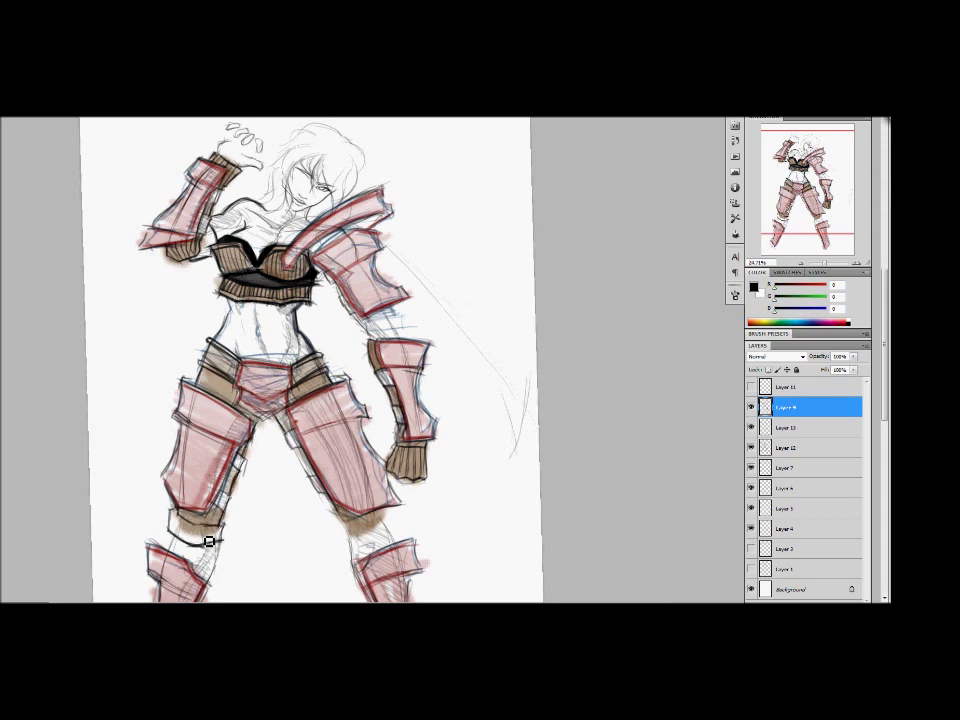
{"action": "mouse_move", "coordinate": [388, 524]}
{"action": "left_mouse_down"}
{"action": "mouse_move", "coordinate": [394, 531]}
{"action": "mouse_move", "coordinate": [375, 519]}
{"action": "left_mouse_up"}
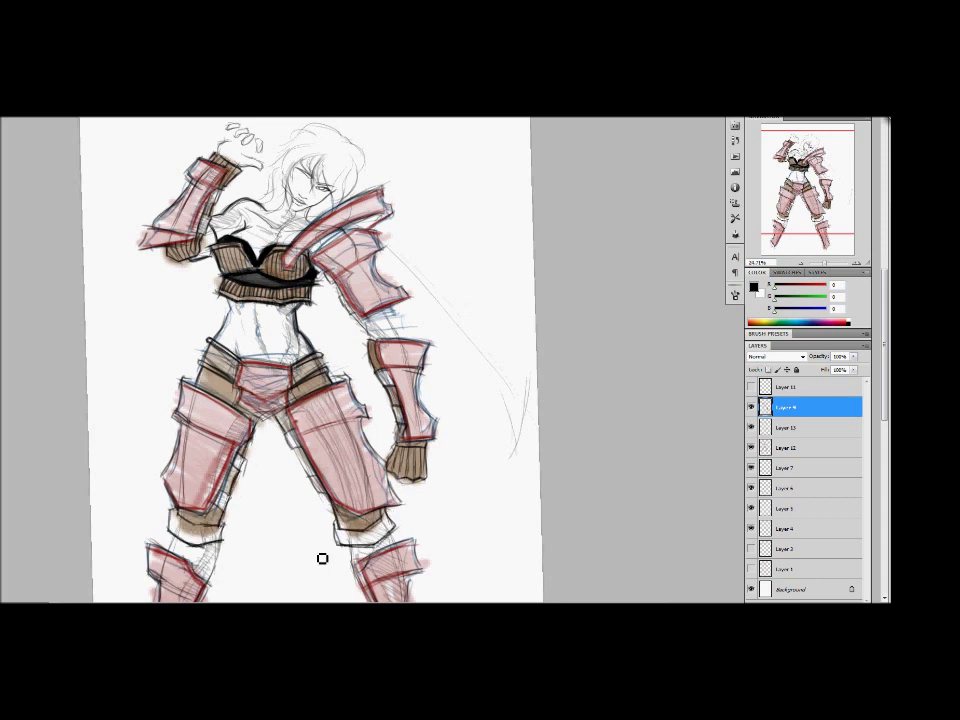
{"action": "left_click_drag", "start_coordinate": [240, 362], "coordinate": [298, 370]}
{"action": "left_click_drag", "start_coordinate": [236, 384], "coordinate": [290, 386]}
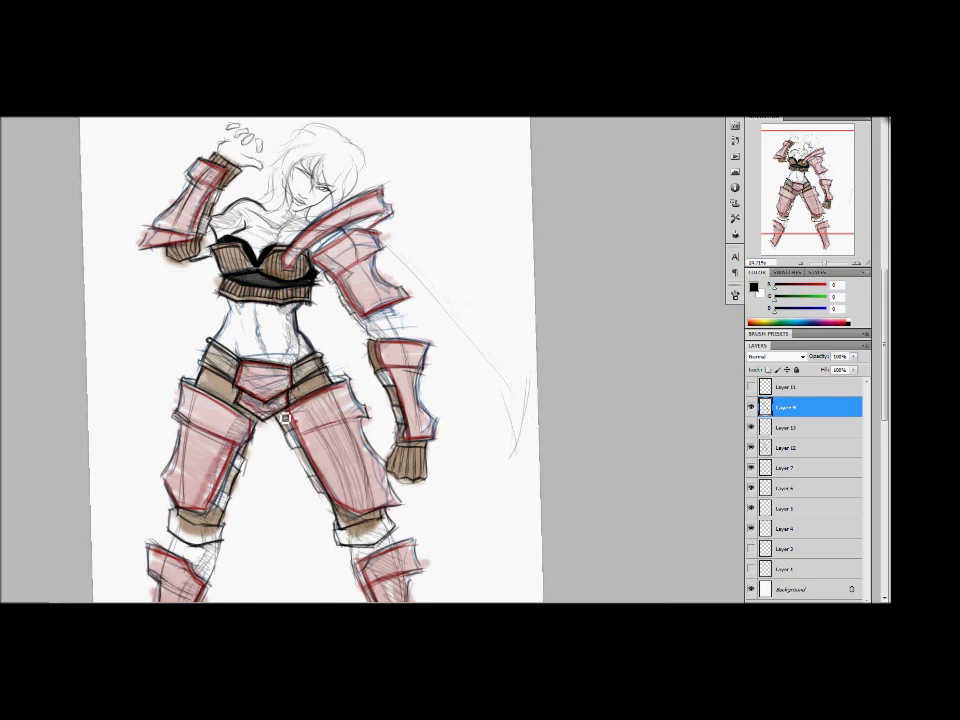
Ink black outlines on both forearm guards and the shoulder pauldron plates.
{"action": "mouse_move", "coordinate": [375, 343]}
{"action": "left_mouse_down"}
{"action": "mouse_move", "coordinate": [430, 348]}
{"action": "mouse_move", "coordinate": [427, 383]}
{"action": "left_mouse_up"}
{"action": "left_click_drag", "start_coordinate": [388, 251], "coordinate": [411, 293]}
{"action": "left_click_drag", "start_coordinate": [372, 232], "coordinate": [325, 262]}
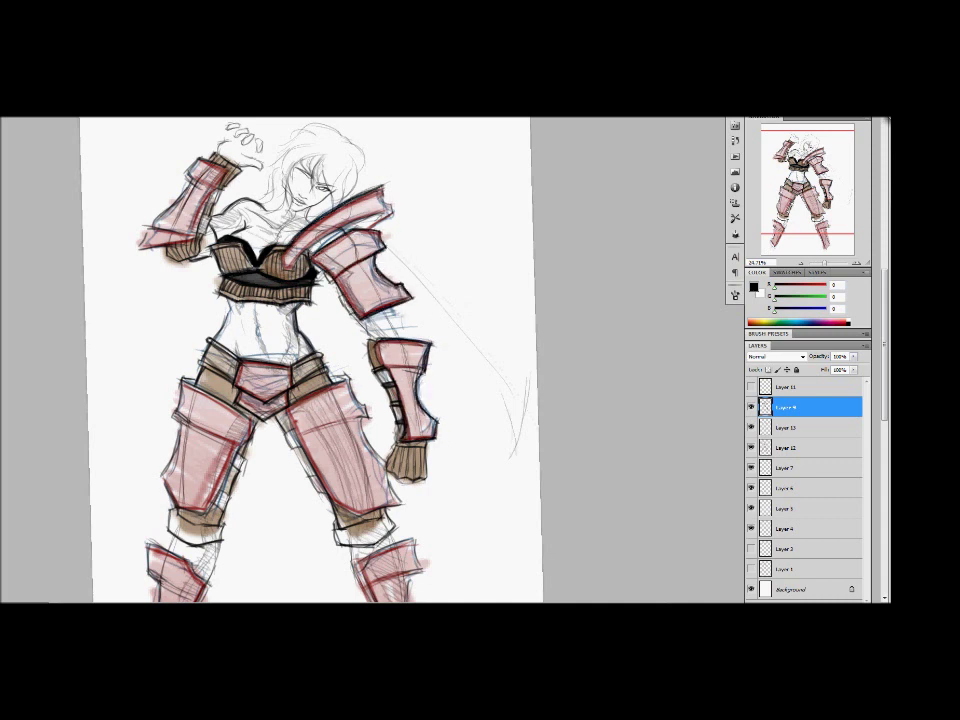
{"action": "left_click_drag", "start_coordinate": [345, 230], "coordinate": [329, 282]}
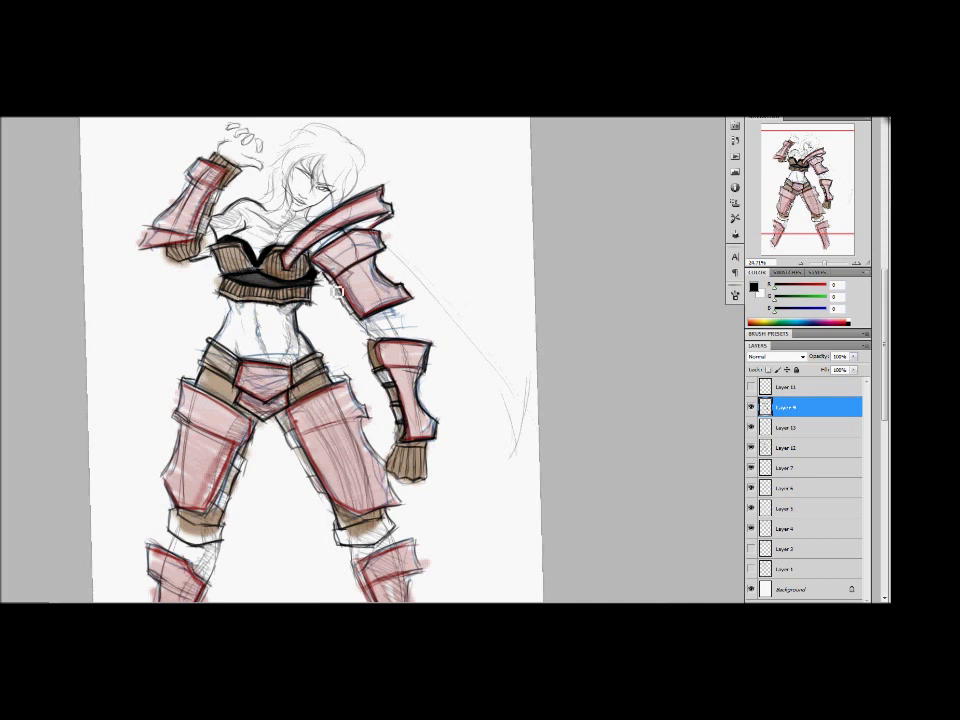
{"action": "mouse_move", "coordinate": [215, 162]}
{"action": "left_mouse_down"}
{"action": "mouse_move", "coordinate": [142, 232]}
{"action": "mouse_move", "coordinate": [198, 230]}
{"action": "left_mouse_up"}
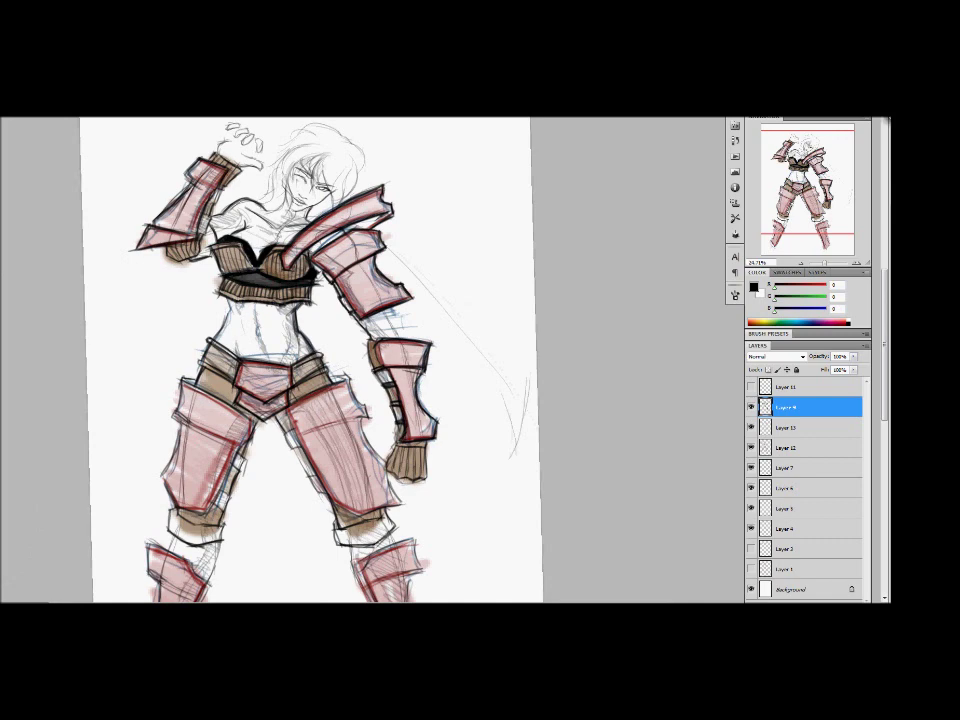
{"action": "scroll", "coordinate": [280, 160], "scroll_direction": "up", "scroll_amount": 5}
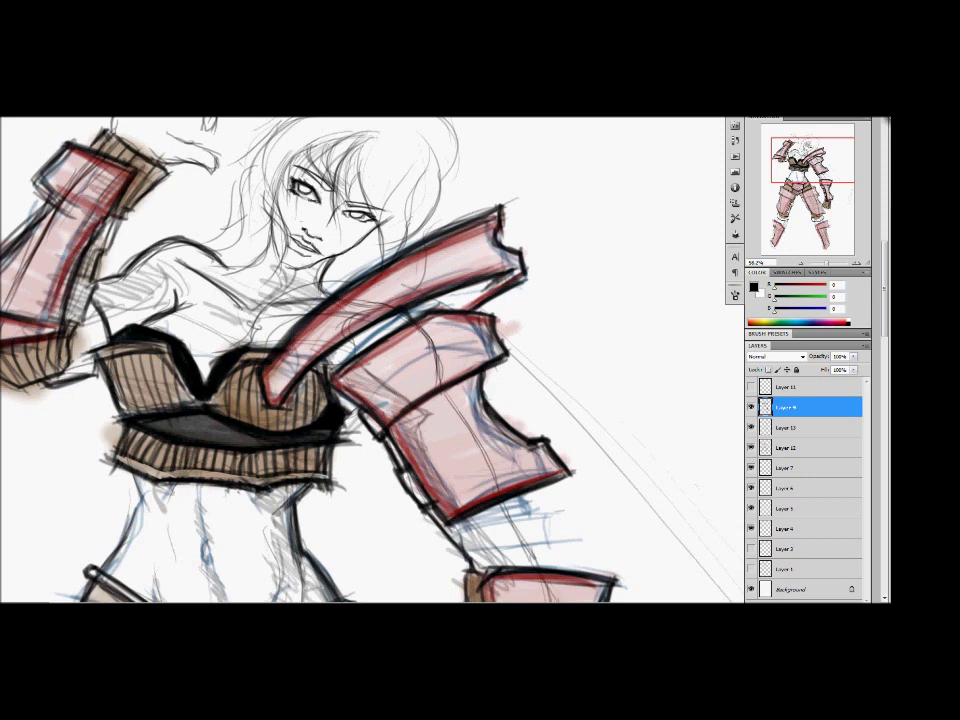
Sketch thin hair strands on both sides of the face with a lock across one eye.
{"action": "left_click_drag", "start_coordinate": [215, 137], "coordinate": [182, 217]}
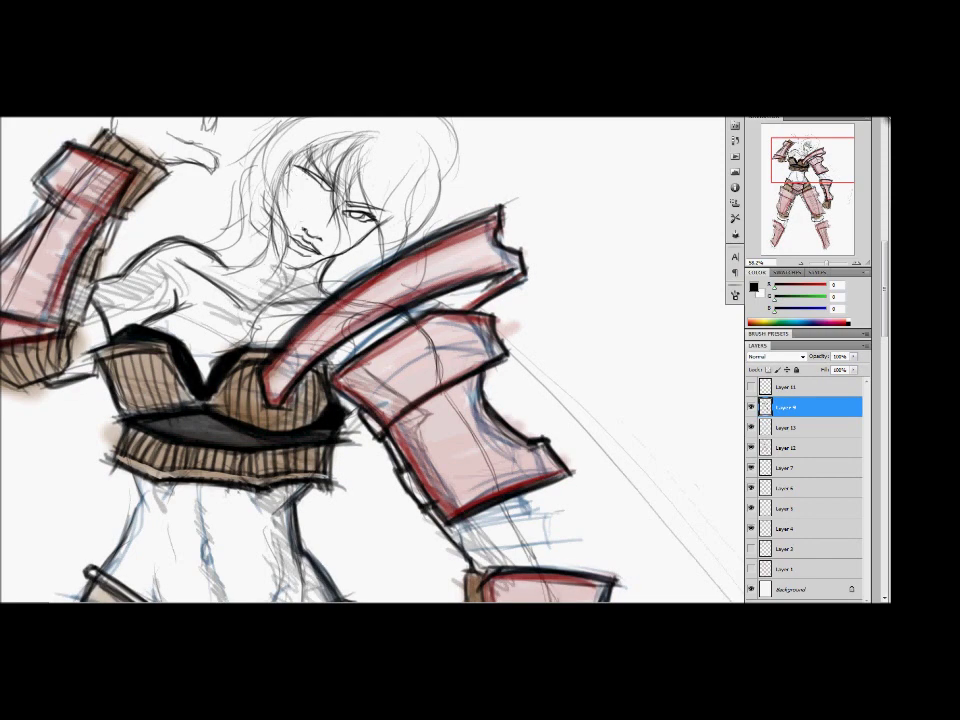
{"action": "left_click_drag", "start_coordinate": [280, 160], "coordinate": [305, 195]}
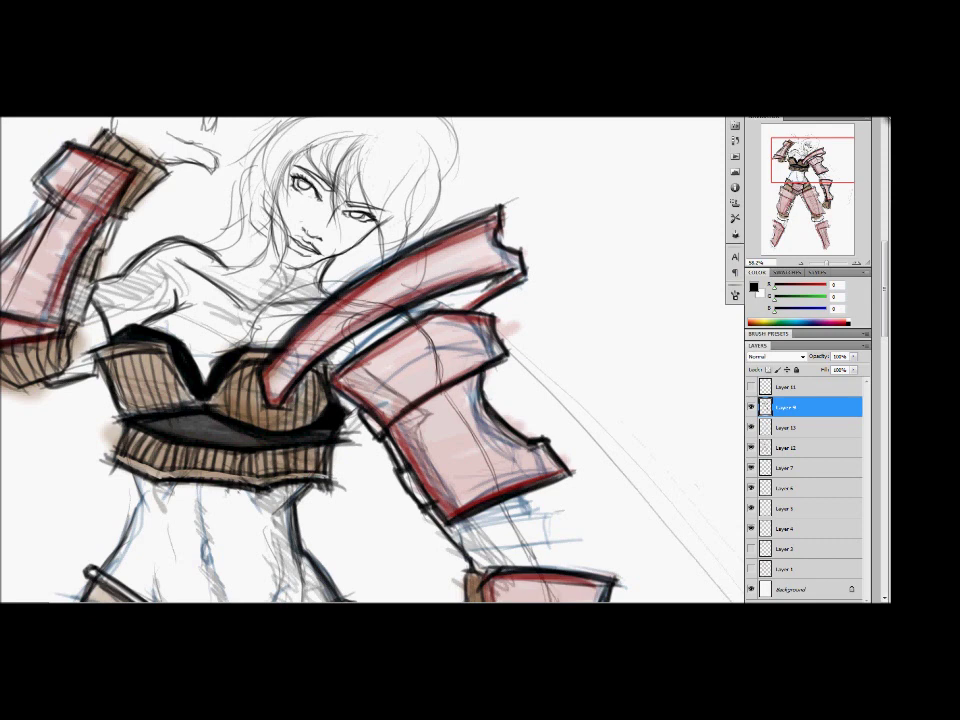
{"action": "mouse_move", "coordinate": [248, 110]}
{"action": "left_mouse_down"}
{"action": "mouse_move", "coordinate": [212, 160]}
{"action": "mouse_move", "coordinate": [196, 210]}
{"action": "left_mouse_up"}
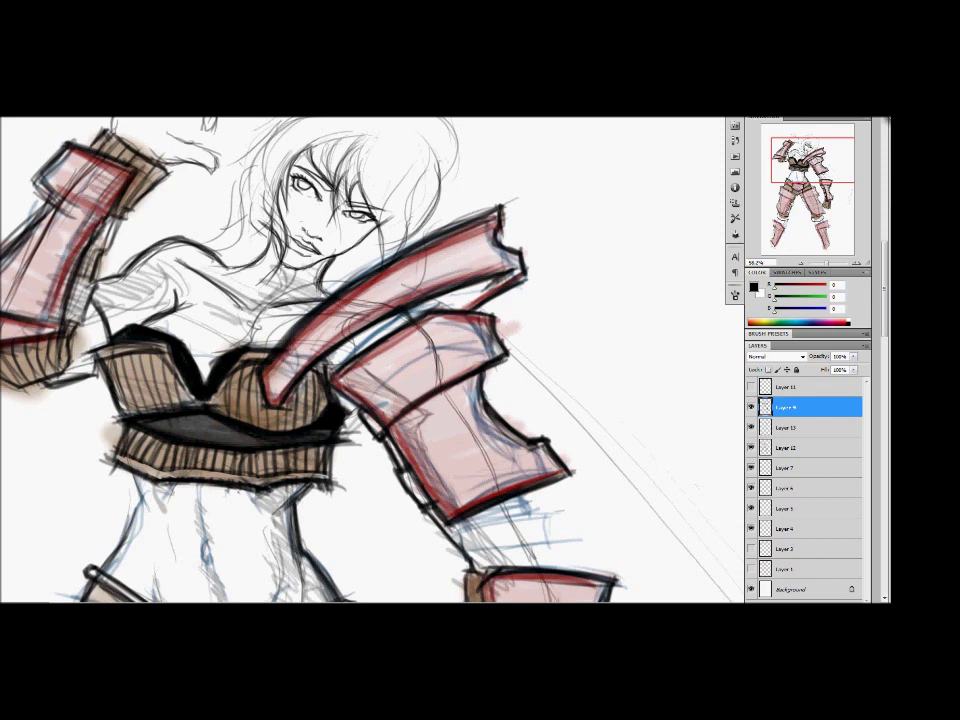
{"action": "scroll", "coordinate": [372, 360], "scroll_direction": "down", "scroll_amount": 3}
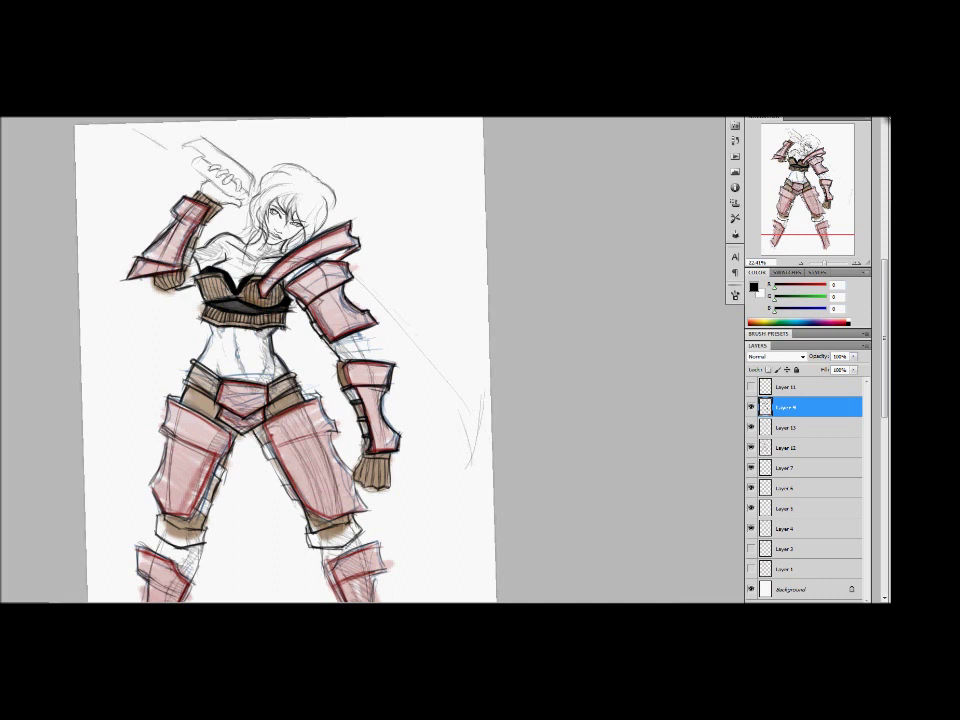
Sketch and darken the diagonal sword blade outline, then select all drawing layers together.
{"action": "left_click_drag", "start_coordinate": [380, 242], "coordinate": [470, 360]}
{"action": "left_click_drag", "start_coordinate": [360, 280], "coordinate": [485, 420]}
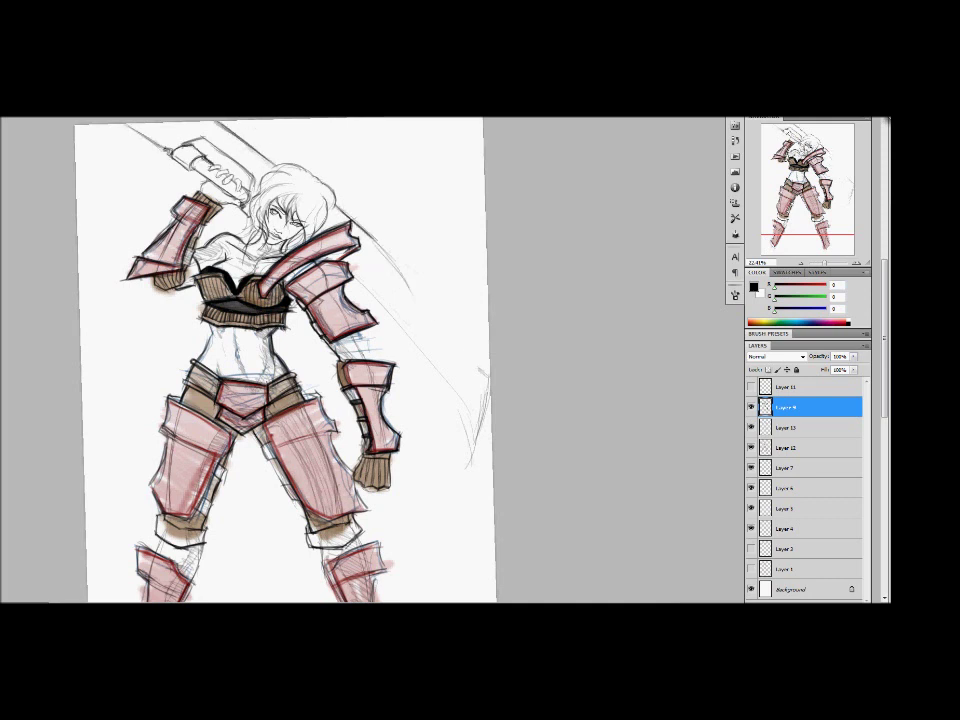
{"action": "left_click_drag", "start_coordinate": [378, 242], "coordinate": [487, 378]}
{"action": "left_click_drag", "start_coordinate": [392, 265], "coordinate": [488, 390]}
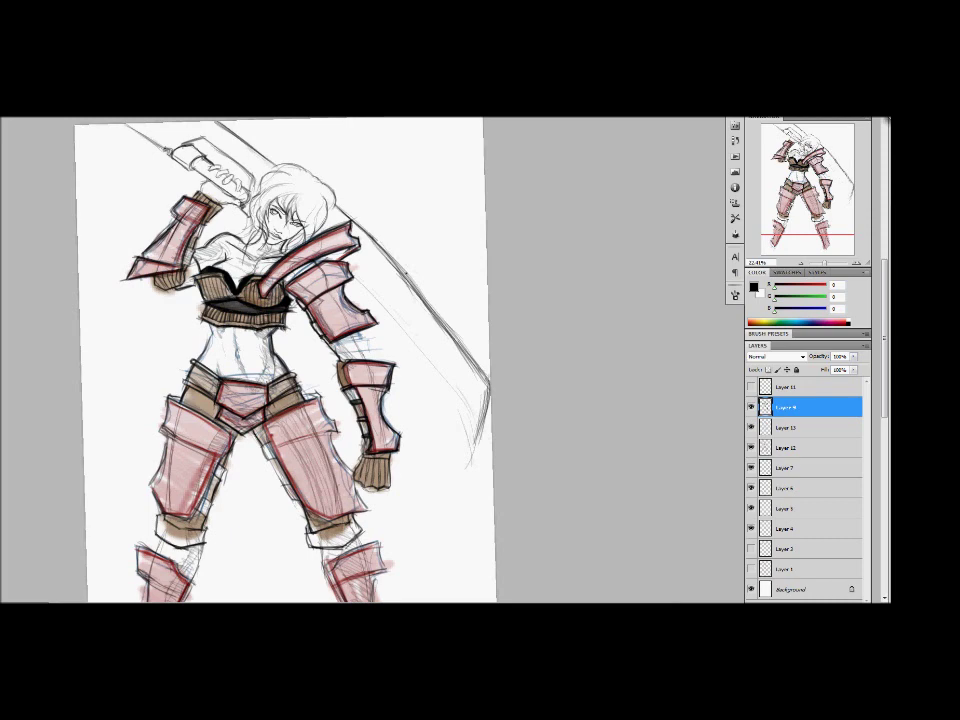
{"action": "key", "text": "ctrl+alt+a"}
{"action": "key", "text": "ctrl+0"}
Transform all drawing layers and sketch the blade's long curved outer edge reaching downward.
{"action": "key", "text": "ctrl+t"}
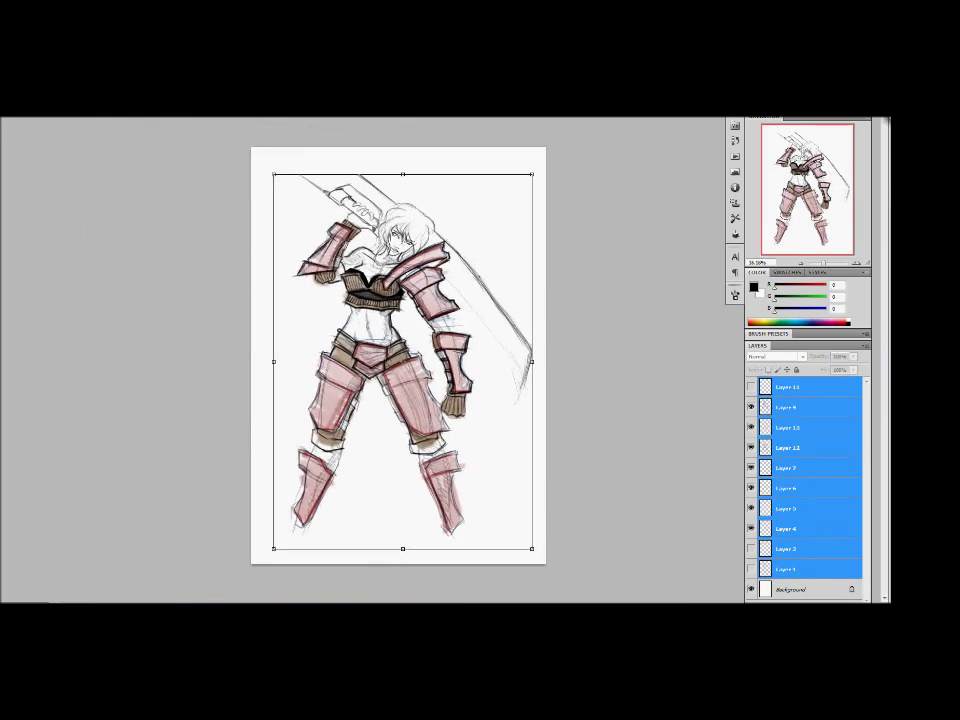
{"action": "left_click_drag", "start_coordinate": [522, 245], "coordinate": [622, 455]}
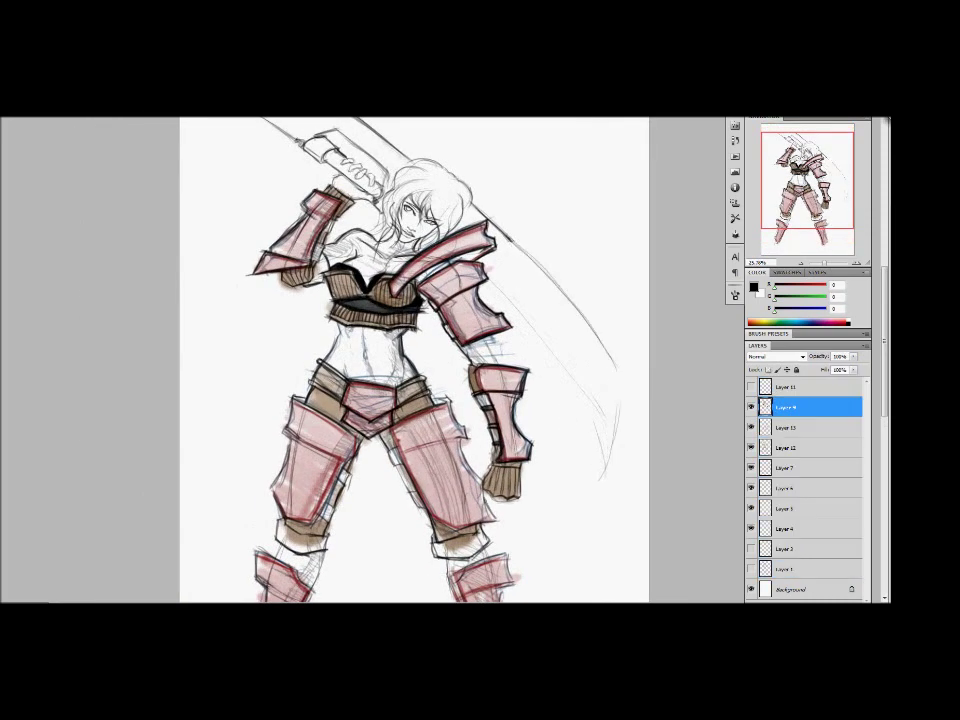
{"action": "left_click_drag", "start_coordinate": [608, 395], "coordinate": [638, 485]}
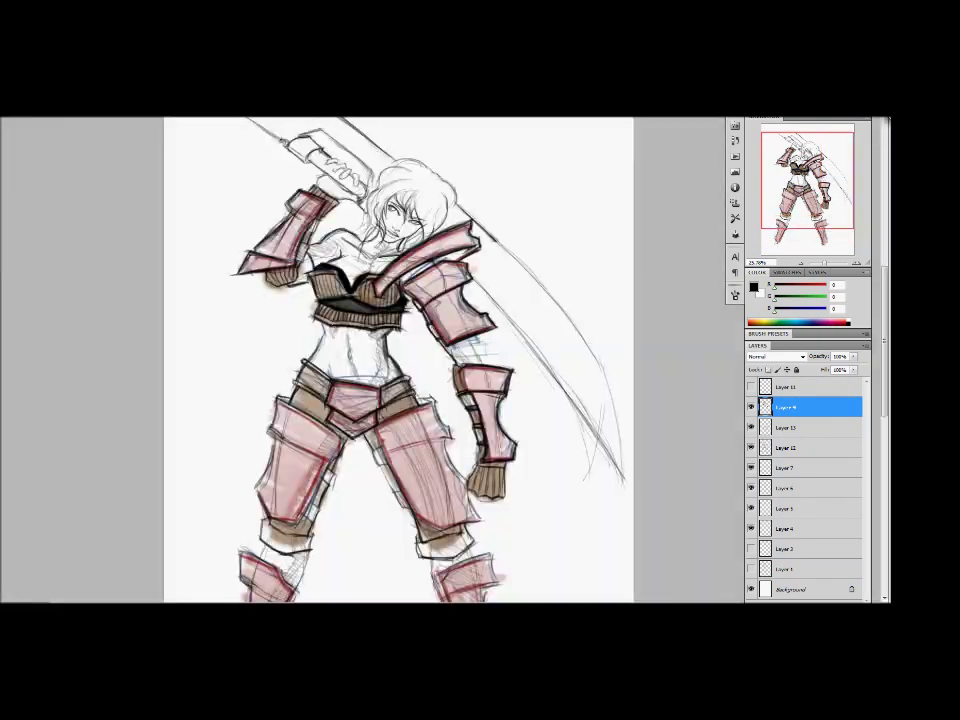
{"action": "key", "text": "ctrl+equal"}
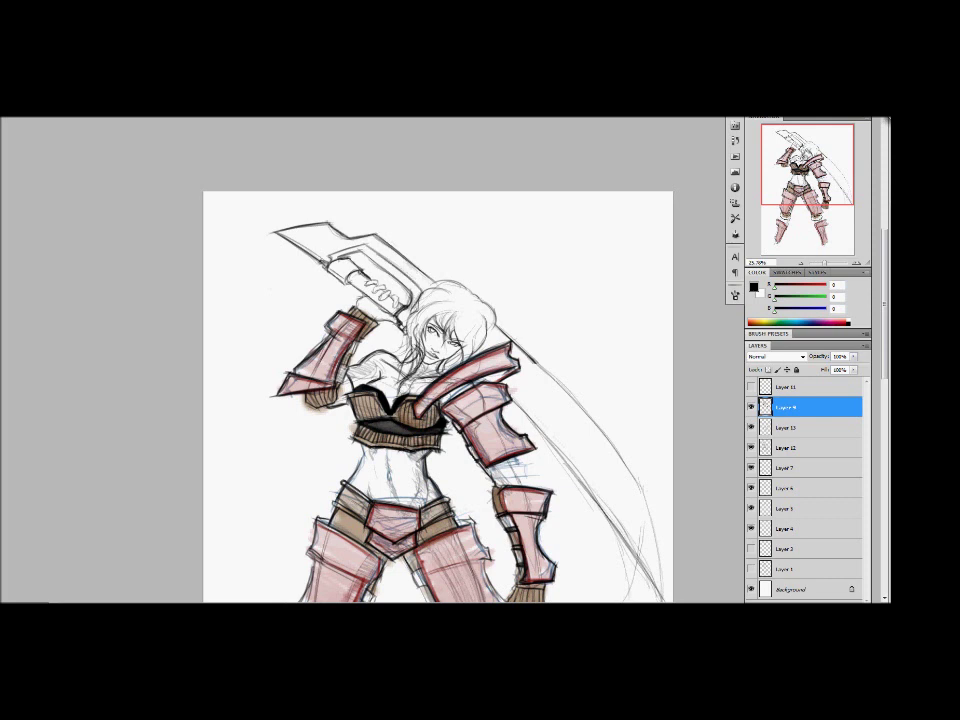
{"action": "scroll", "coordinate": [438, 400], "scroll_direction": "down", "scroll_amount": 3}
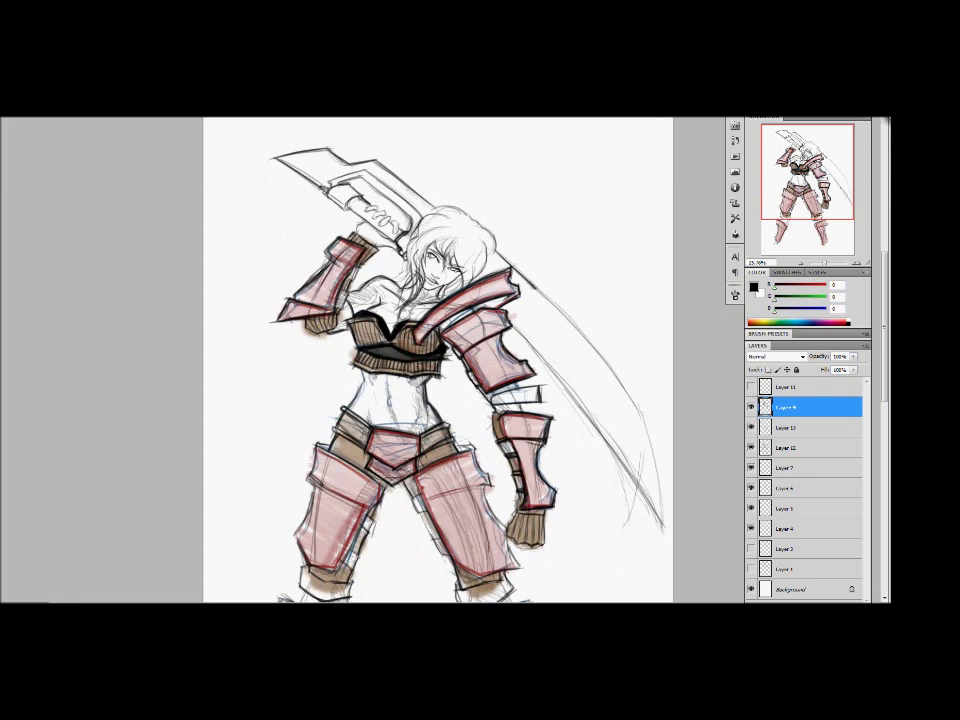